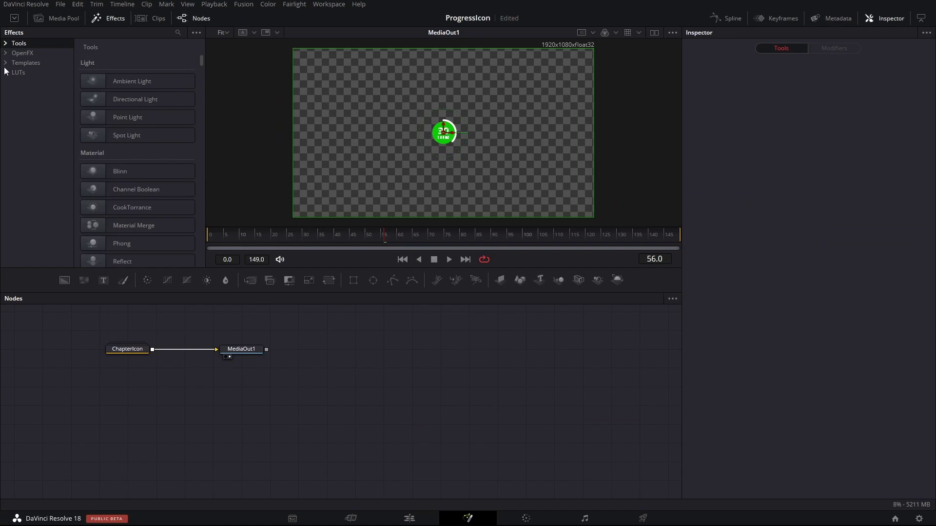
# Step: Find the ChapterIcon template among the Edit title templates and show its folder in the file explorer
pyautogui.click(5, 62)
pyautogui.click(15, 72)
pyautogui.click(32, 91)
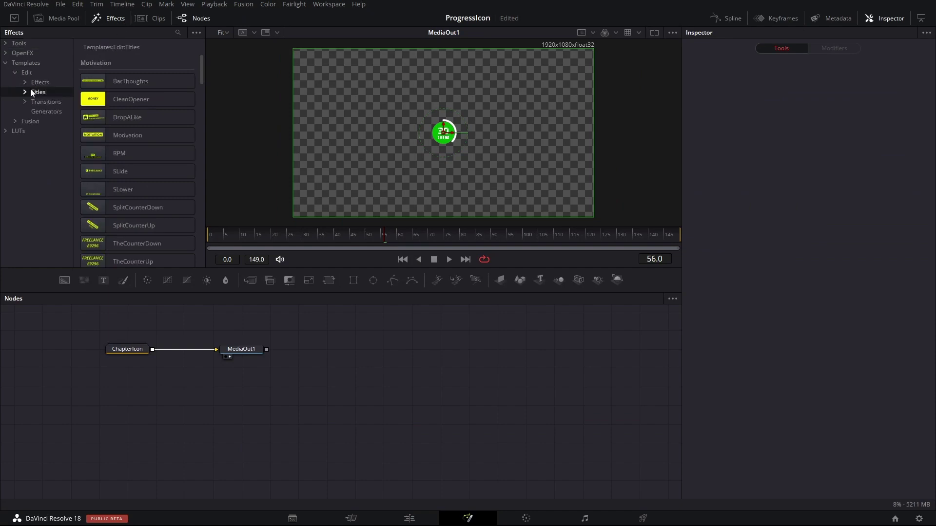
pyautogui.scroll(-10, 137, 112)
pyautogui.rightClick(133, 189)
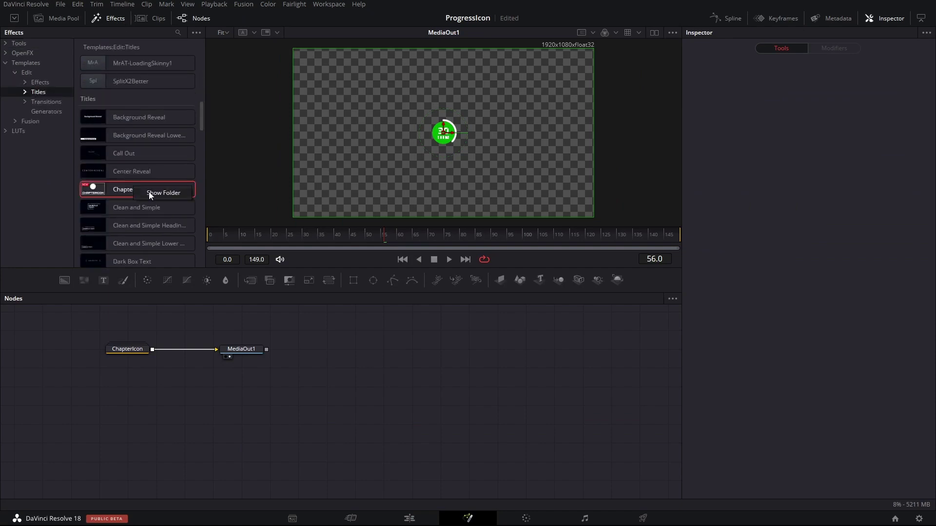
pyautogui.click(181, 226)
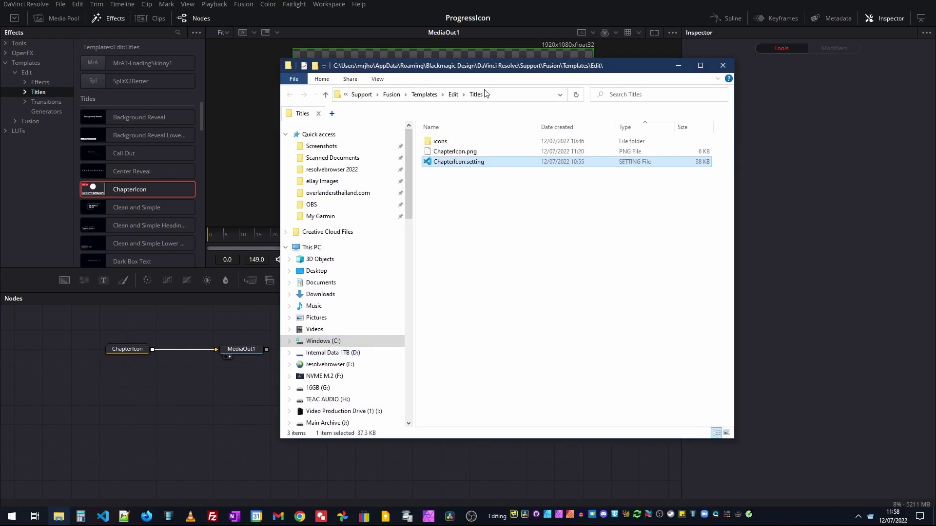
# Step: Examine the Titles template folder's path and files, including the PNG images in its icons subfolder
pyautogui.doubleClick(493, 68)
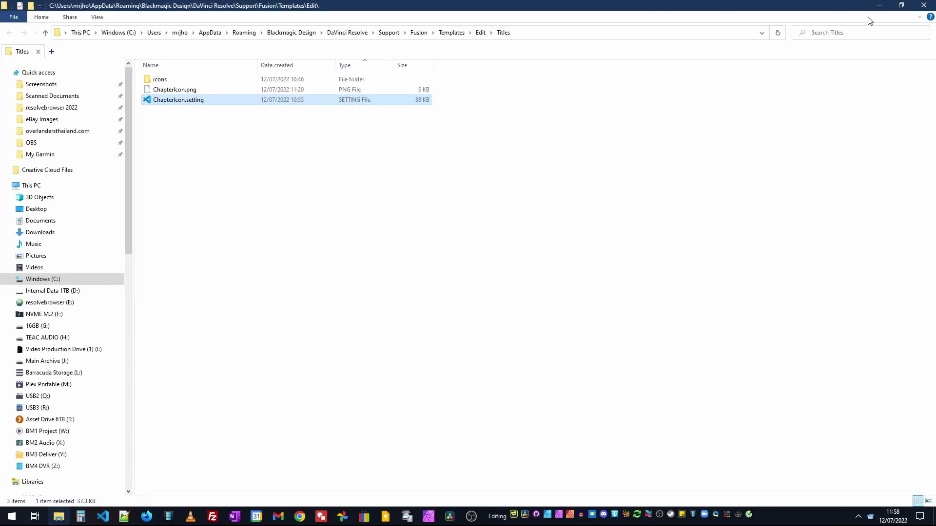
pyautogui.click(901, 5)
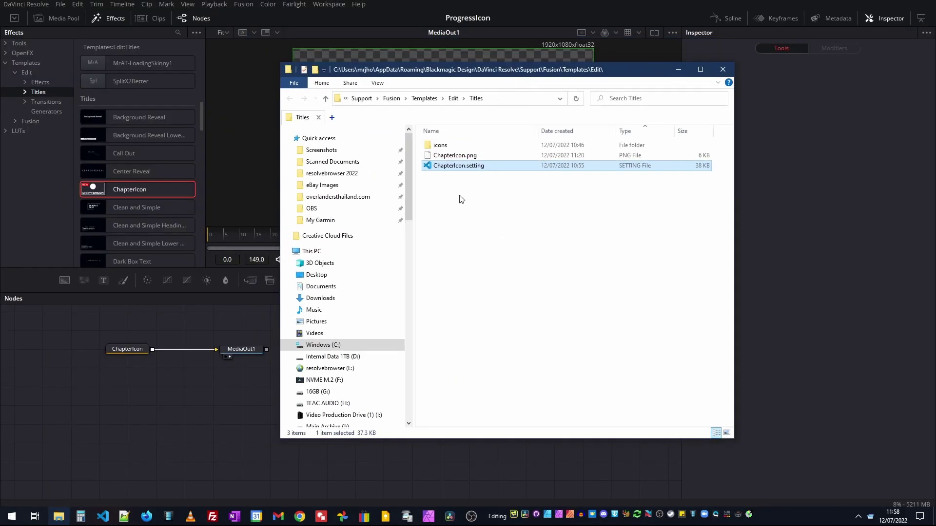
pyautogui.doubleClick(433, 145)
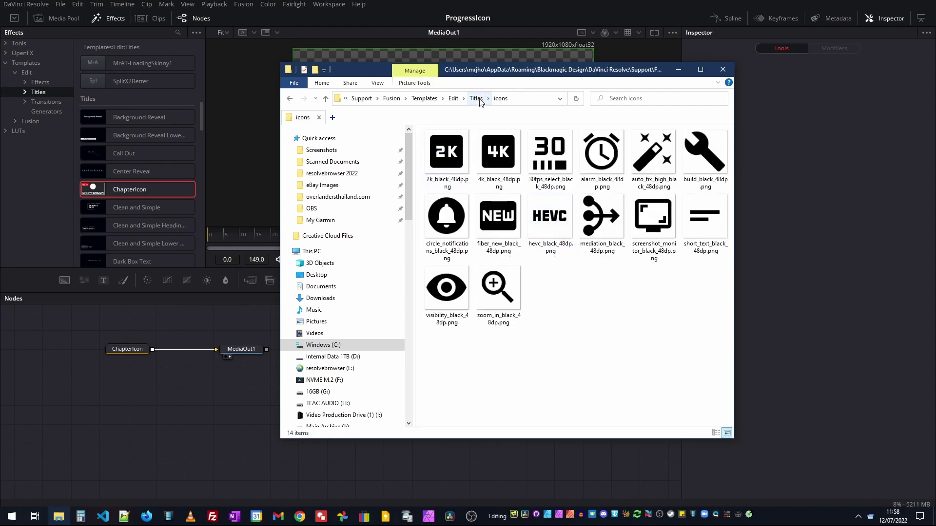
pyautogui.hotkey('alt', 'Left')
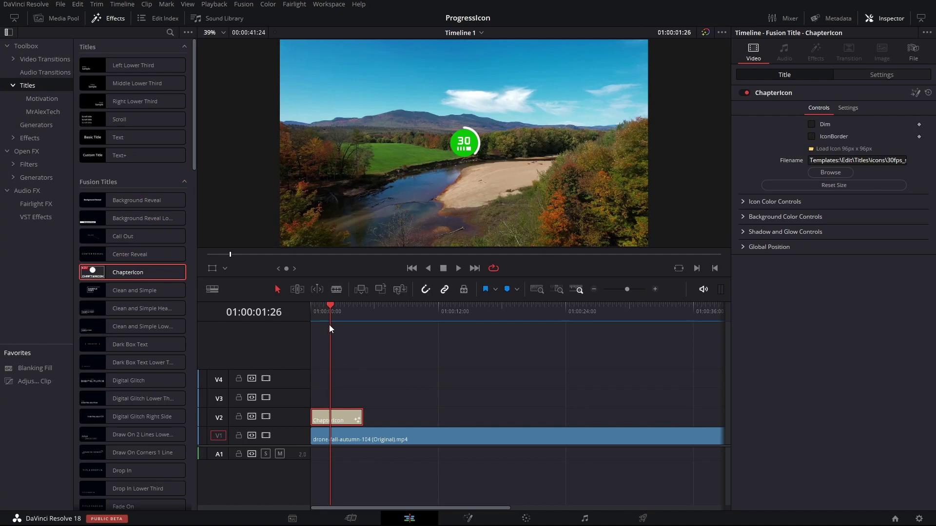
# Step: Return the playhead to the timeline start and set the ChapterIcon title's global Center to X 0.065, Y 0.869
pyautogui.moveTo(332, 305); pyautogui.dragTo(311, 305)
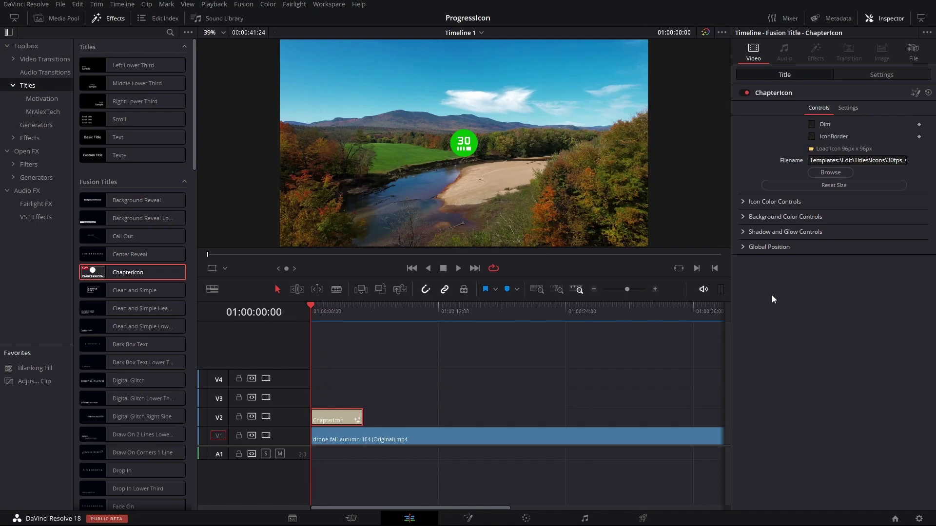
pyautogui.click(744, 246)
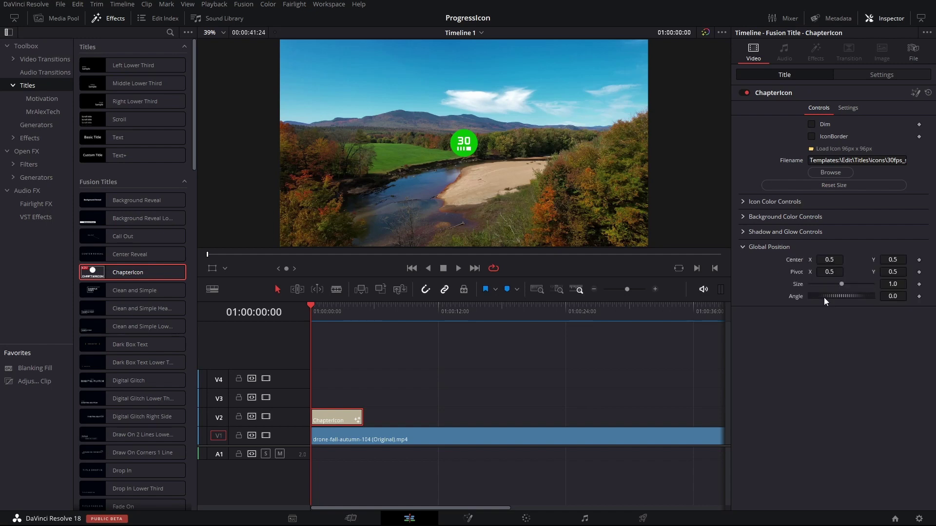
pyautogui.moveTo(842, 259); pyautogui.dragTo(797, 260)
pyautogui.moveTo(893, 260); pyautogui.dragTo(931, 259)
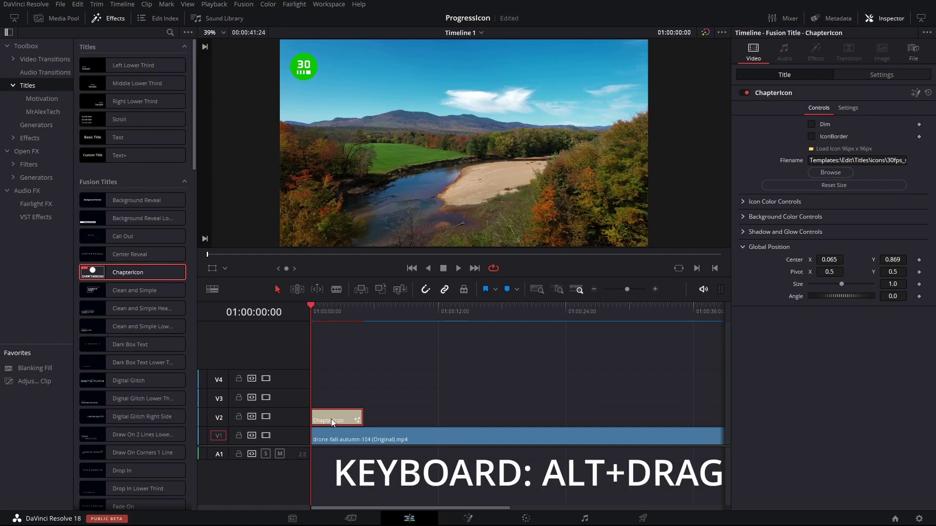
# Step: Duplicate the V2 ChapterIcon title onto tracks V3 and V4, and set the V3 copy's Center Y to 0.722
pyautogui.moveTo(331, 419); pyautogui.dragTo(331, 381)
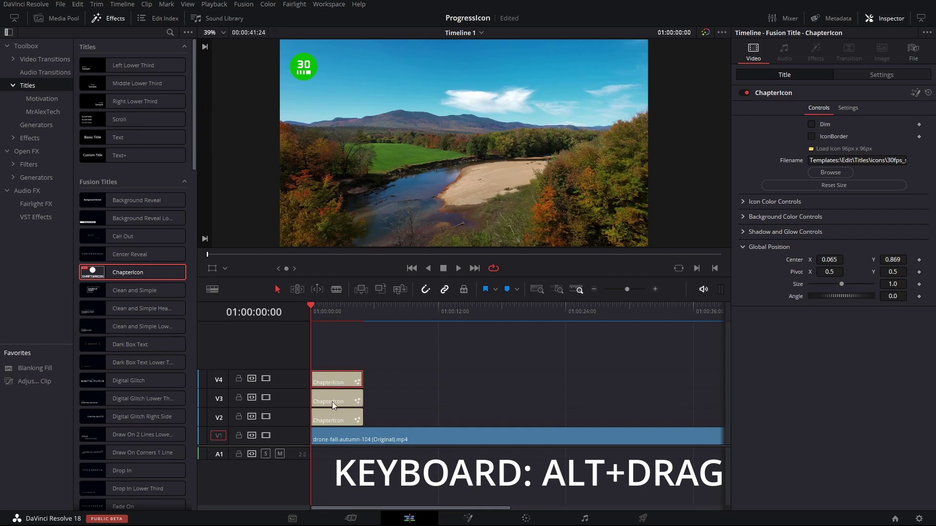
pyautogui.click(332, 401)
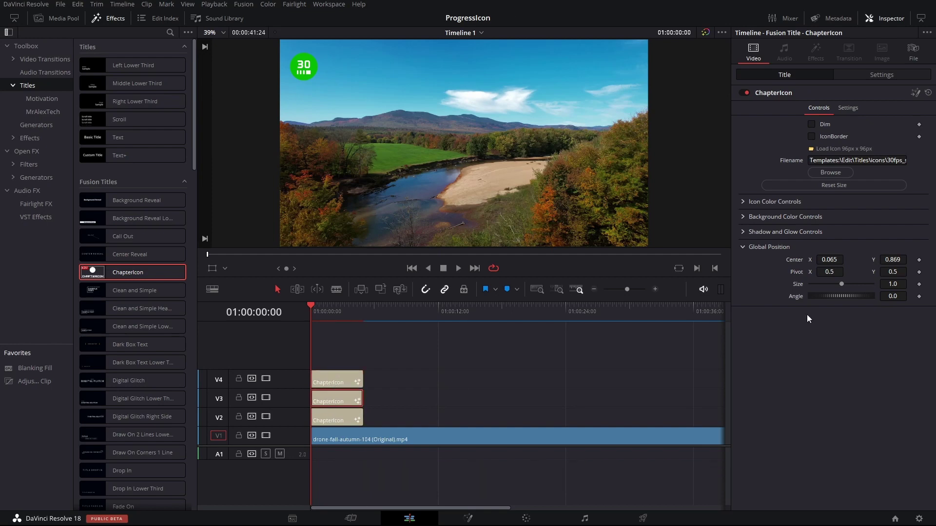
pyautogui.click(893, 260)
pyautogui.write('0.778')
pyautogui.press('Return')
pyautogui.moveTo(892, 260); pyautogui.dragTo(877, 259)
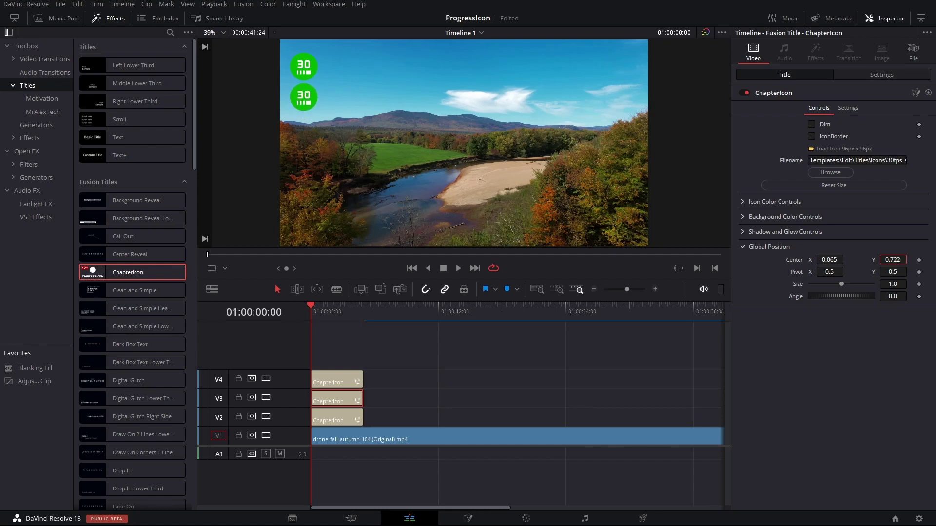
# Step: Set the V4 ChapterIcon title's Center Y to 0.572 and its size to 1.0, and collapse its Global Position settings
pyautogui.click(332, 383)
pyautogui.click(892, 259)
pyautogui.moveTo(892, 260); pyautogui.dragTo(885, 284)
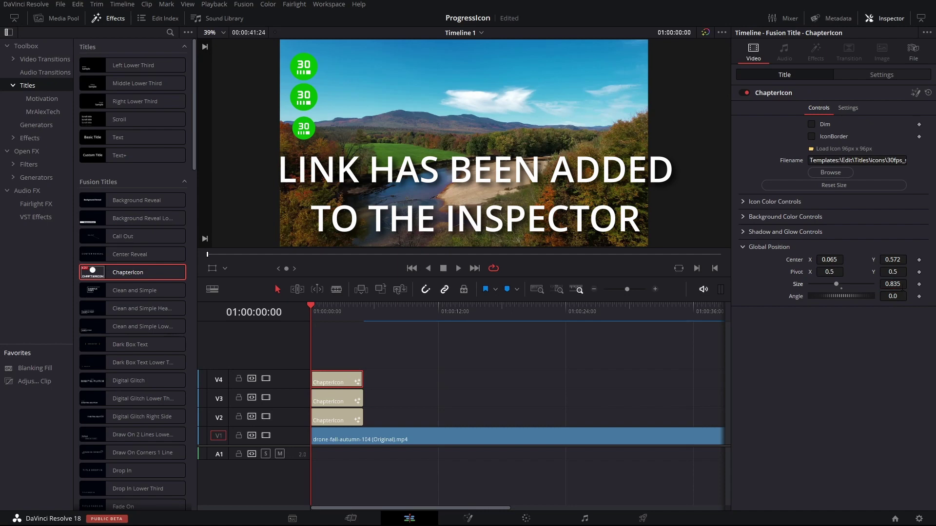
pyautogui.click(894, 284)
pyautogui.write('1')
pyautogui.press('Return')
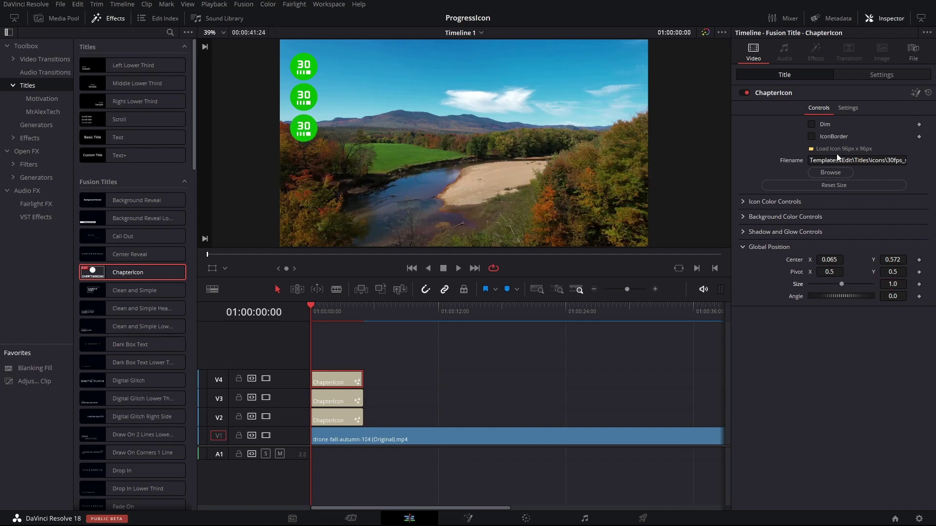
pyautogui.moveTo(841, 284); pyautogui.dragTo(842, 285)
pyautogui.doubleClick(841, 289)
pyautogui.click(742, 247)
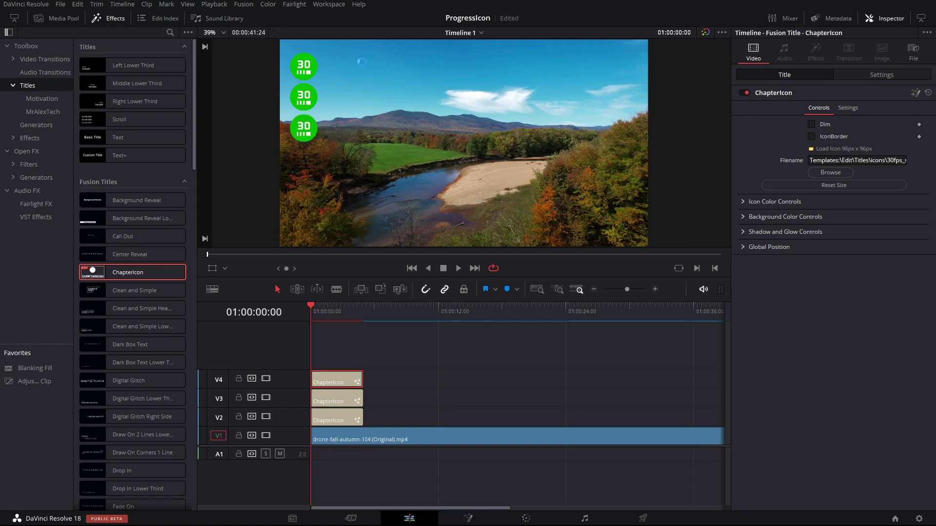
# Step: Mark an out point at 01:00:05:00, where the titles end, and play the timeline from the start
pyautogui.click(364, 305)
pyautogui.press('o')
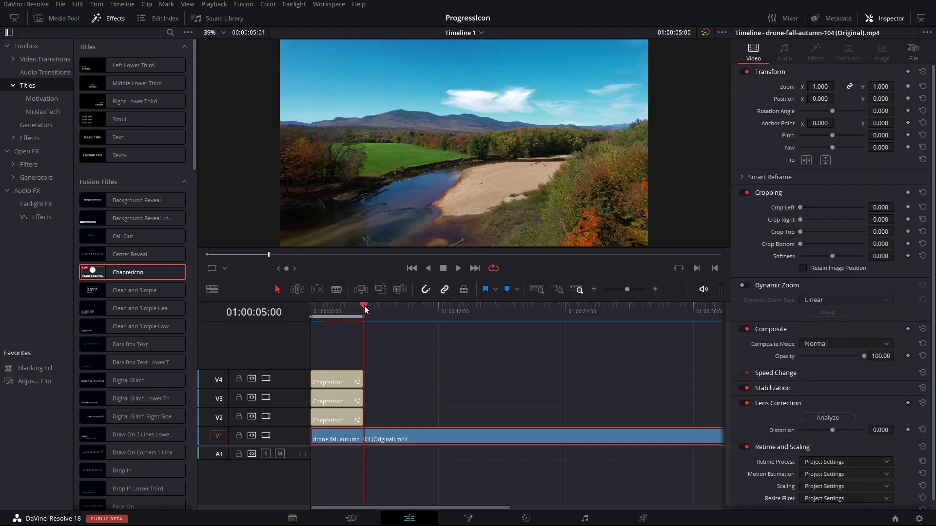
pyautogui.click(313, 307)
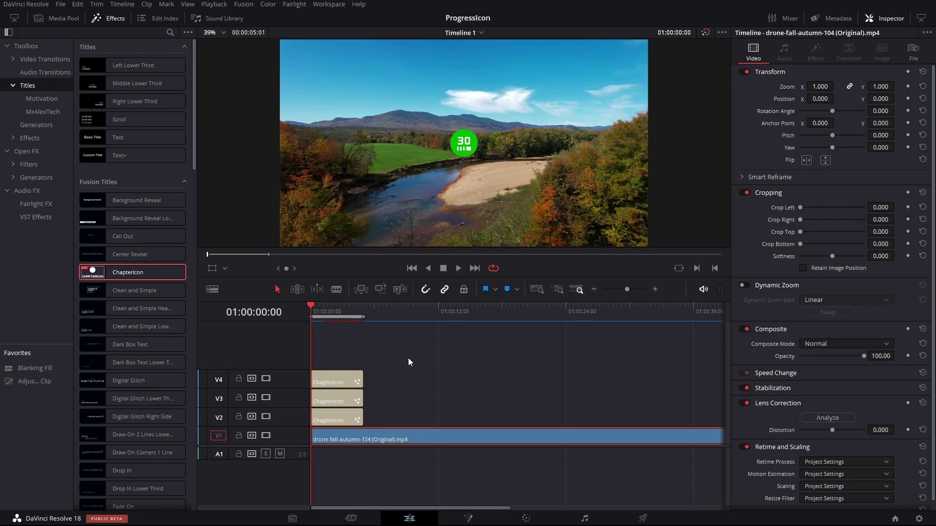
pyautogui.press('space')
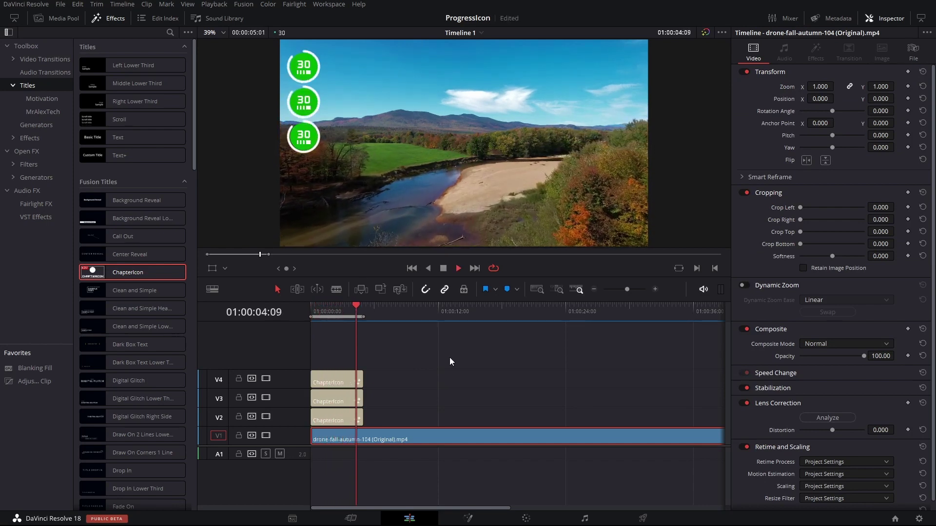
pyautogui.click(442, 269)
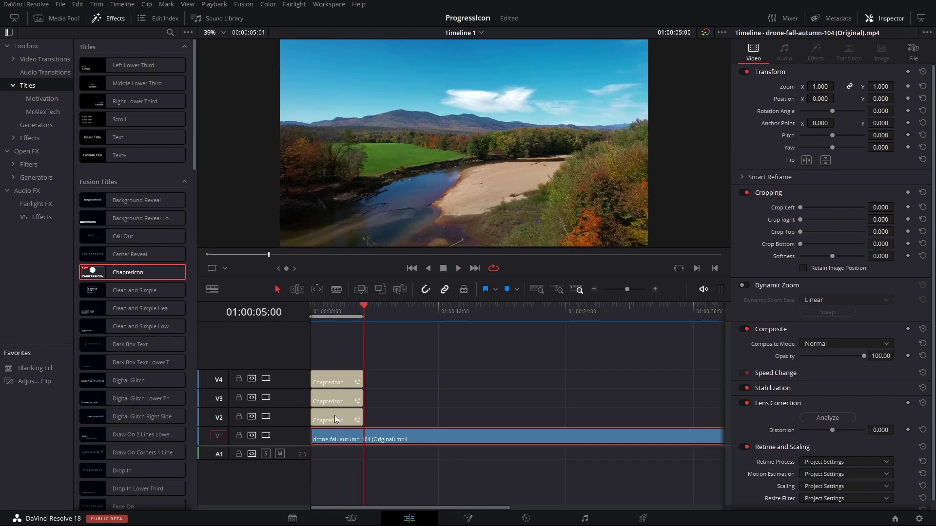
# Step: Load 2k_black_48dp.png from the Titles icons folder as the icon of the V2 ChapterIcon title
pyautogui.click(331, 307)
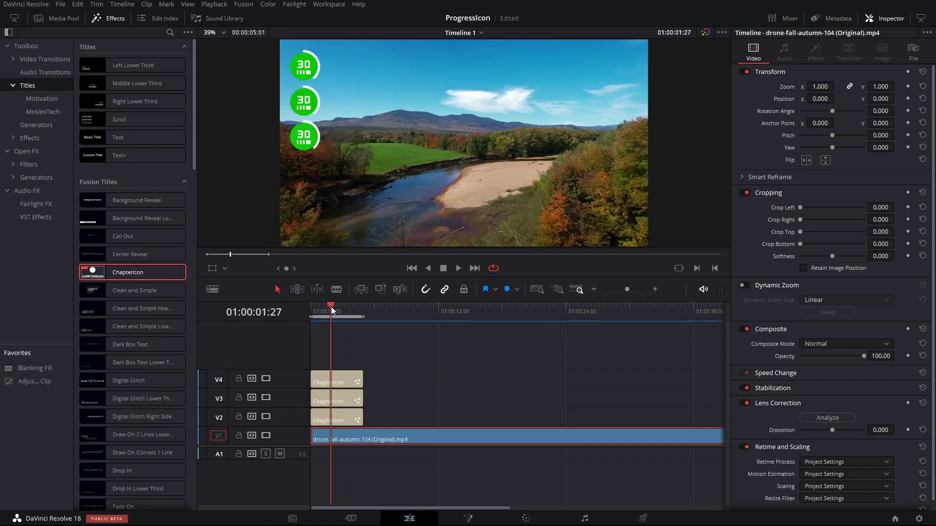
pyautogui.click(321, 417)
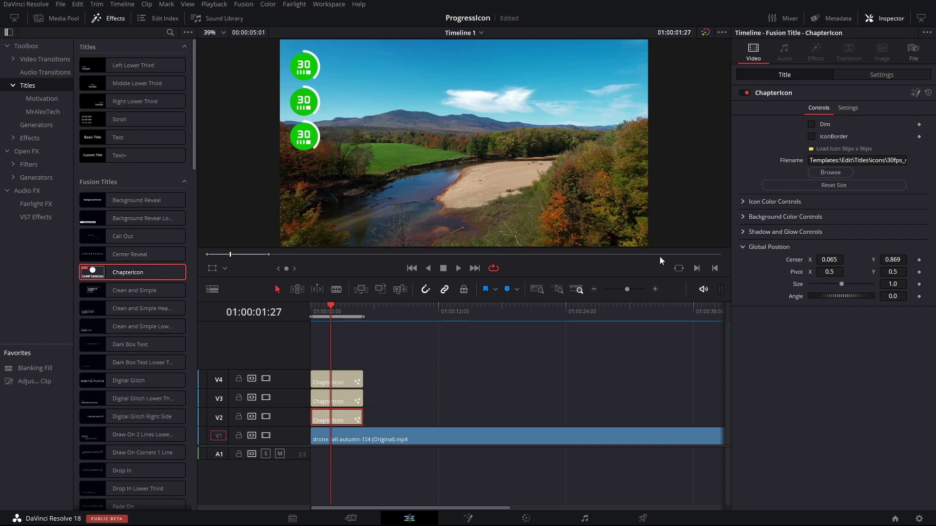
pyautogui.click(835, 172)
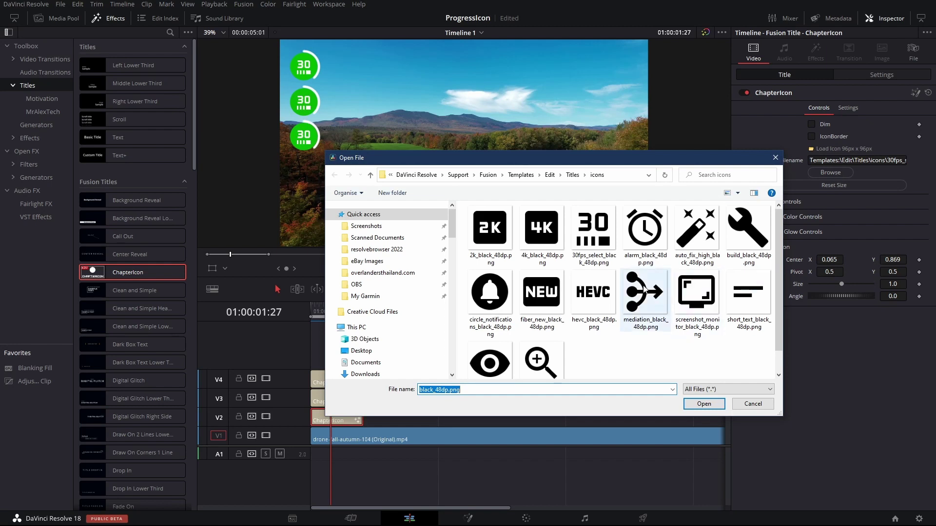
pyautogui.click(571, 175)
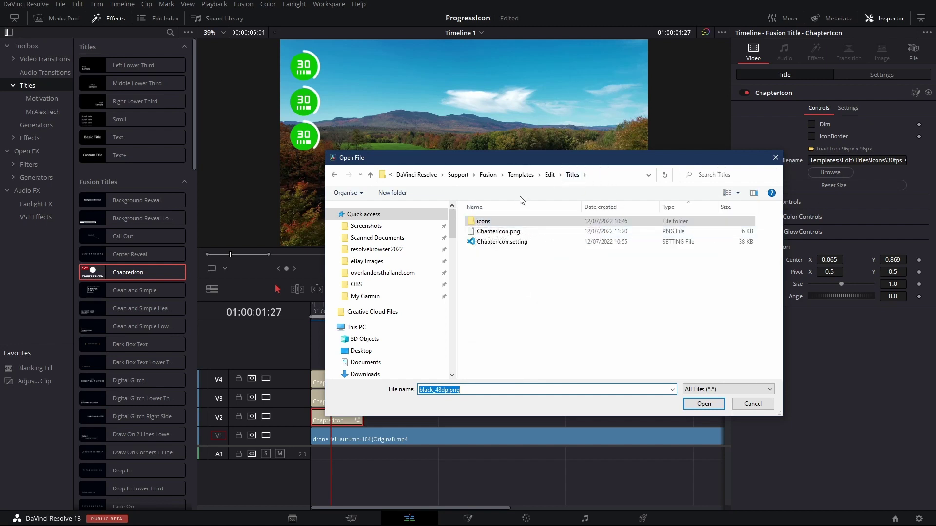
pyautogui.doubleClick(468, 221)
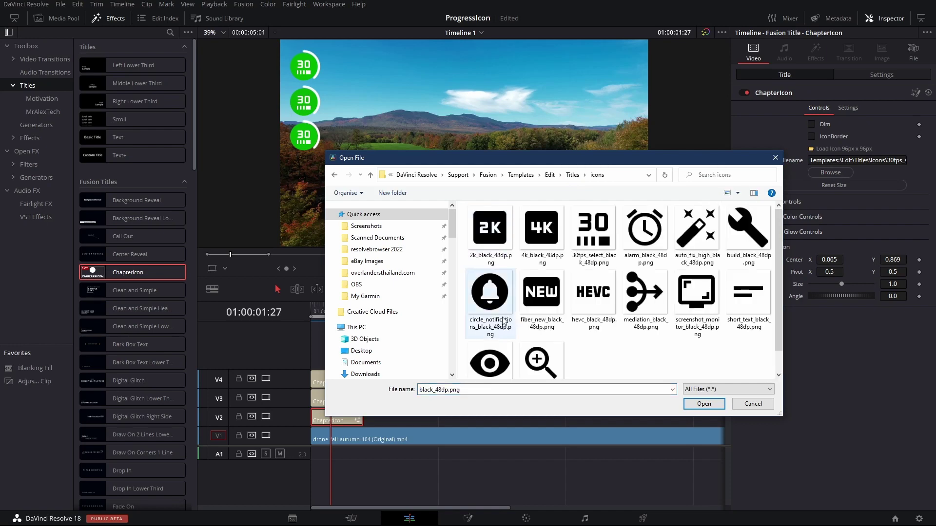
pyautogui.doubleClick(490, 234)
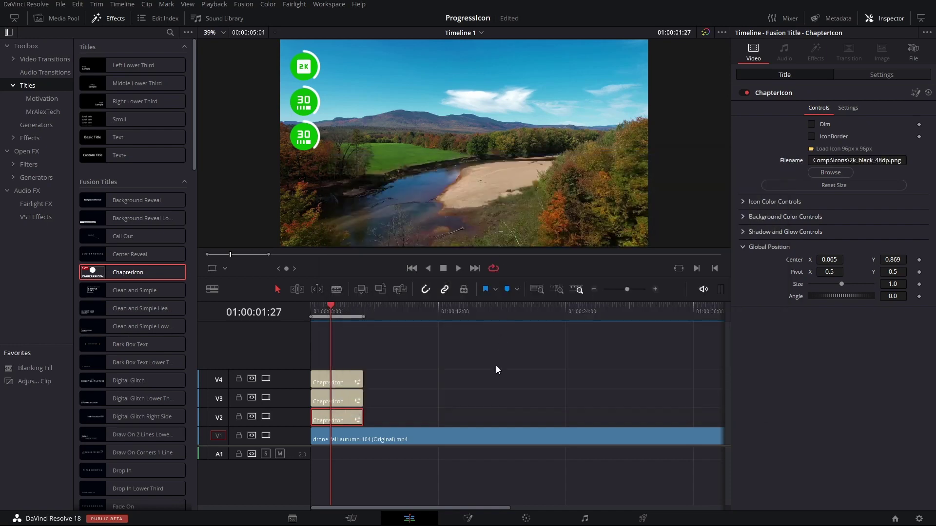
# Step: Load fiber_new_black_48dp.png as the icon of the V3 ChapterIcon title
pyautogui.click(340, 401)
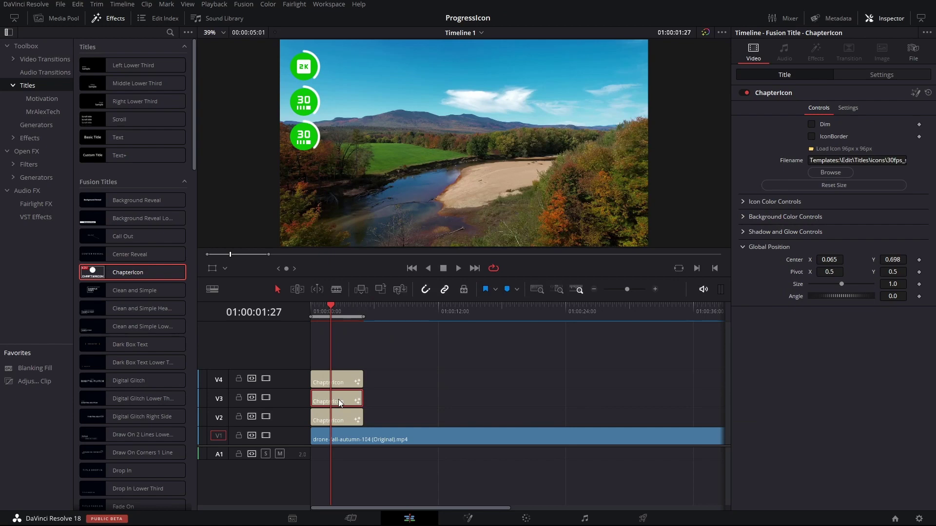
pyautogui.click(830, 172)
pyautogui.doubleClick(547, 309)
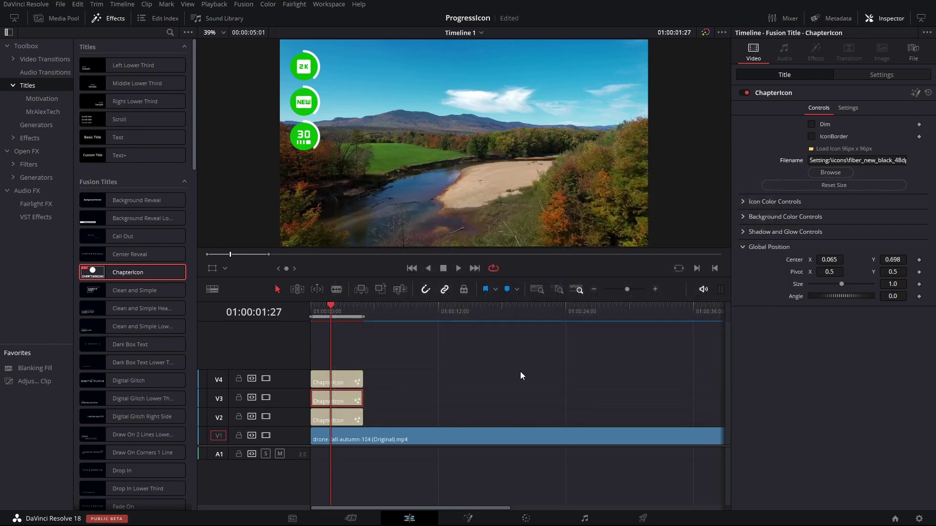
pyautogui.hotkey('ctrl', 's')
# Step: Place the playhead at 01:00:01:19 and enable Dim for the ChapterIcon titles on V3 and V4
pyautogui.click(337, 379)
pyautogui.click(311, 320)
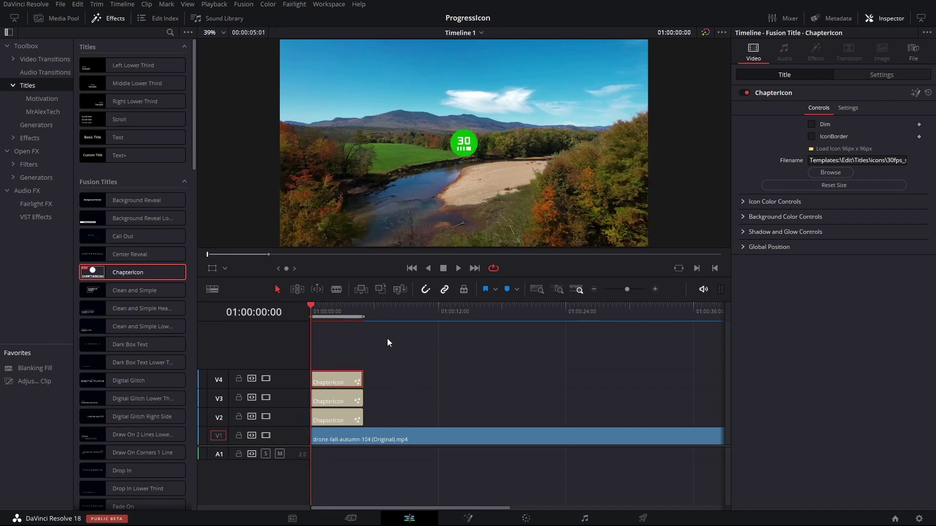
pyautogui.click(327, 312)
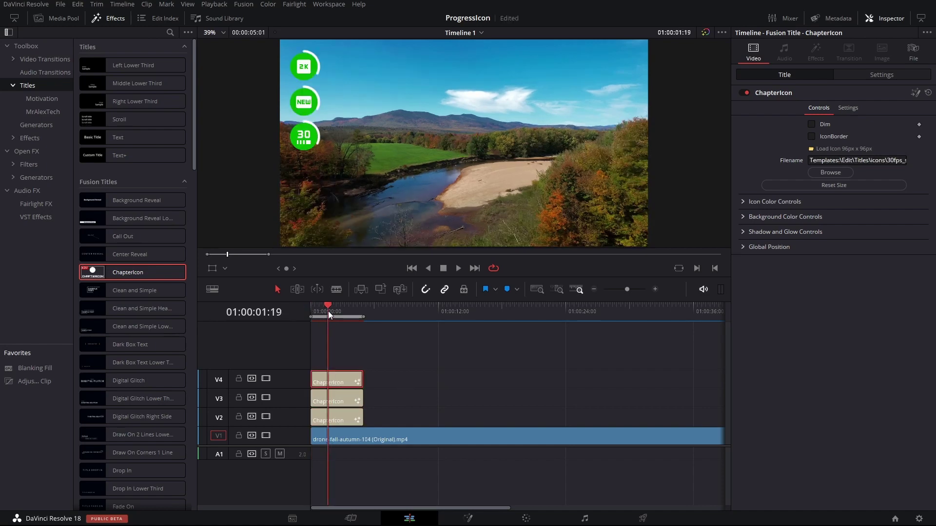
pyautogui.click(335, 402)
pyautogui.click(336, 375)
pyautogui.click(336, 400)
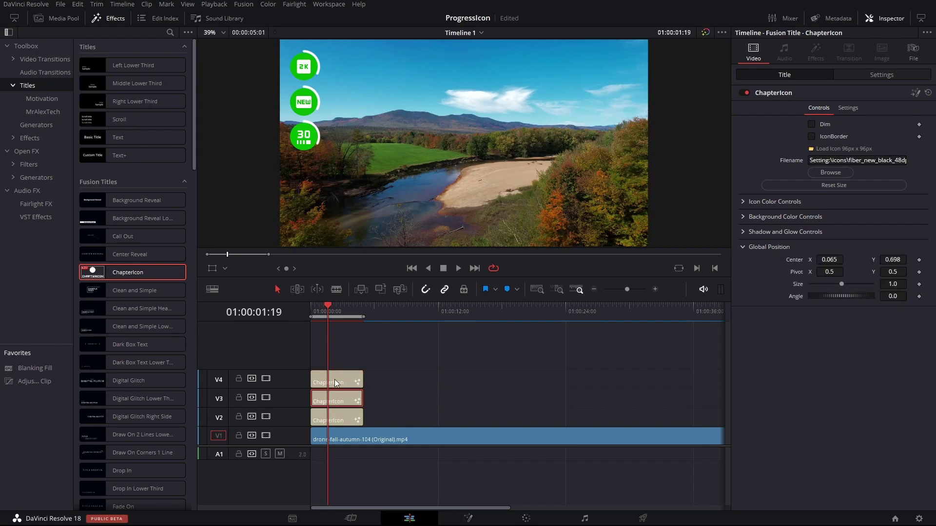
pyautogui.click(811, 124)
pyautogui.click(336, 383)
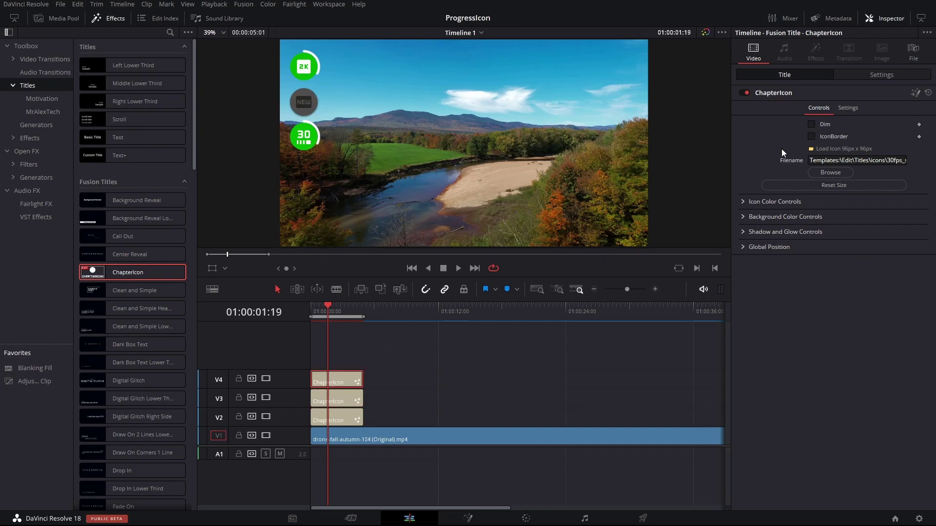
pyautogui.click(812, 124)
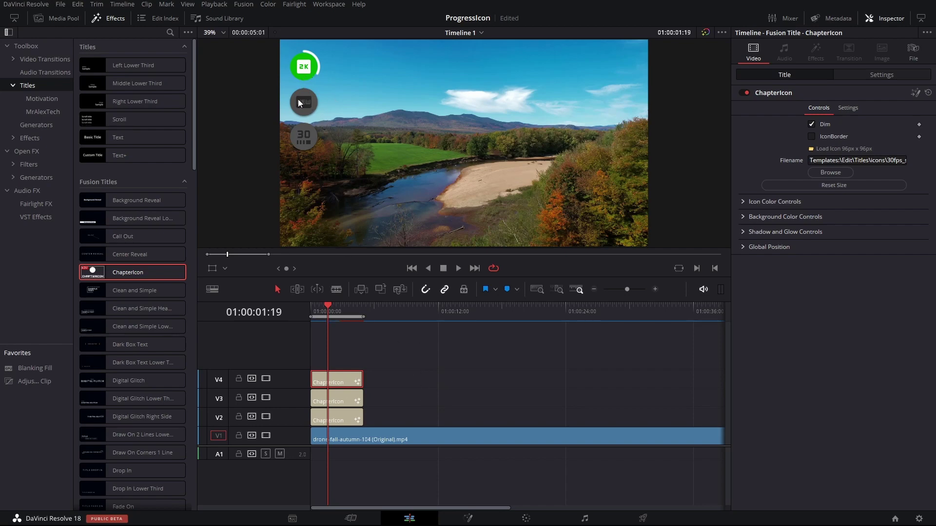
# Step: Duplicate the three stacked ChapterIcon titles directly after the originals and extend the copies' ends
pyautogui.moveTo(332, 361); pyautogui.dragTo(398, 420)
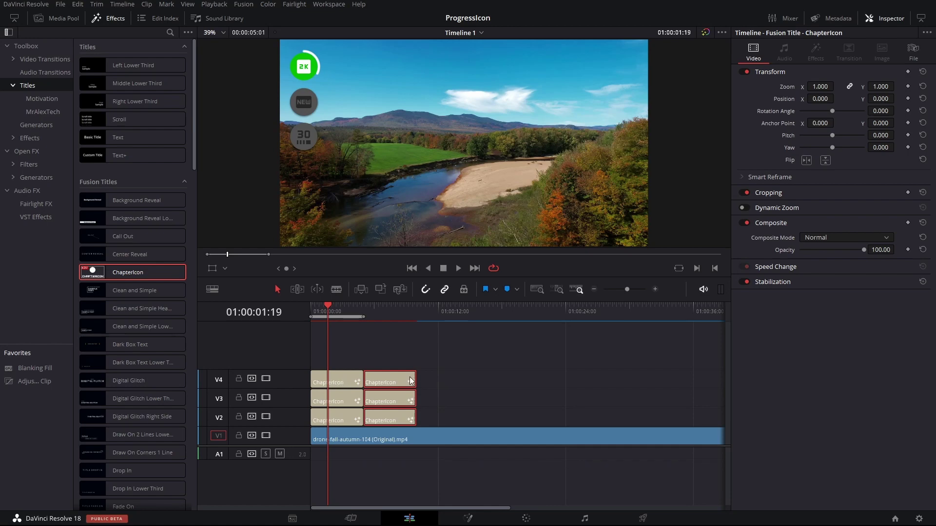
pyautogui.moveTo(410, 381); pyautogui.dragTo(428, 381)
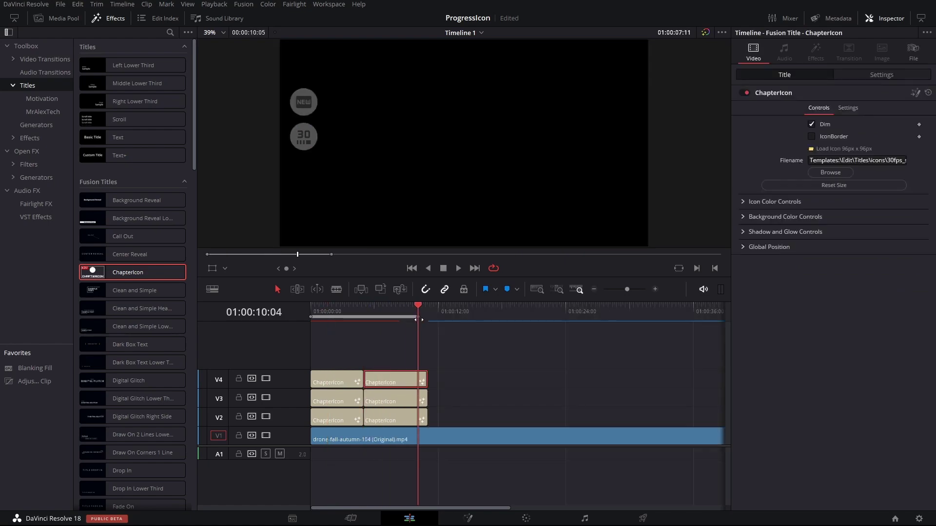
# Step: Enable IconBorder for the second ChapterIcon title on V2 and play the timeline from the start
pyautogui.click(386, 419)
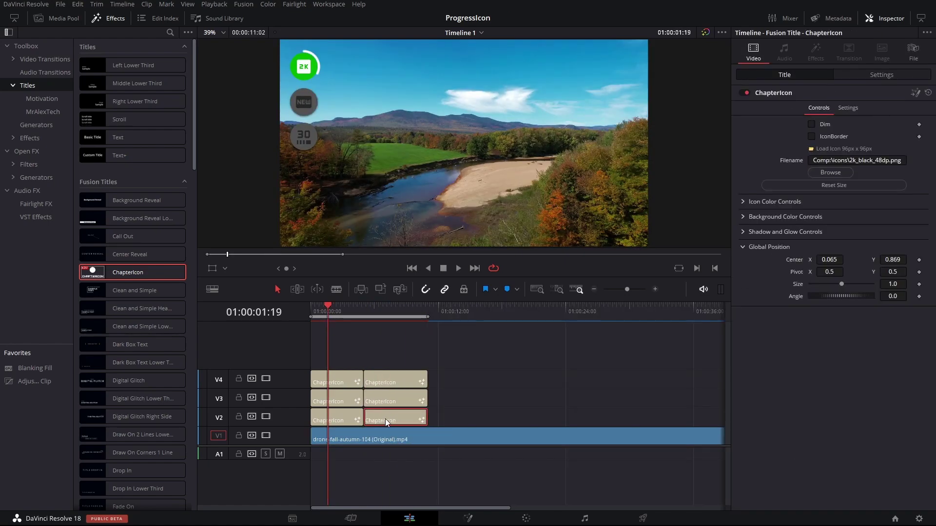
pyautogui.moveTo(381, 309); pyautogui.dragTo(393, 416)
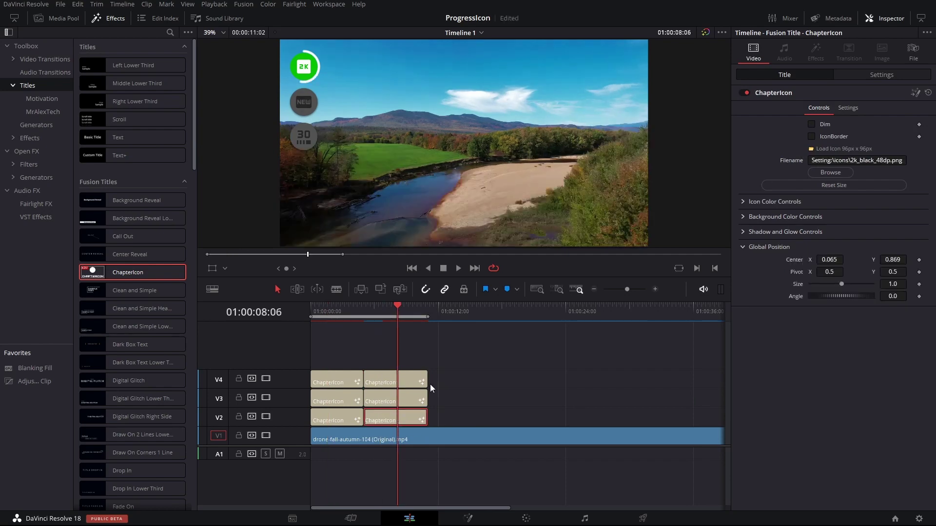
pyautogui.click(811, 137)
pyautogui.press('Home')
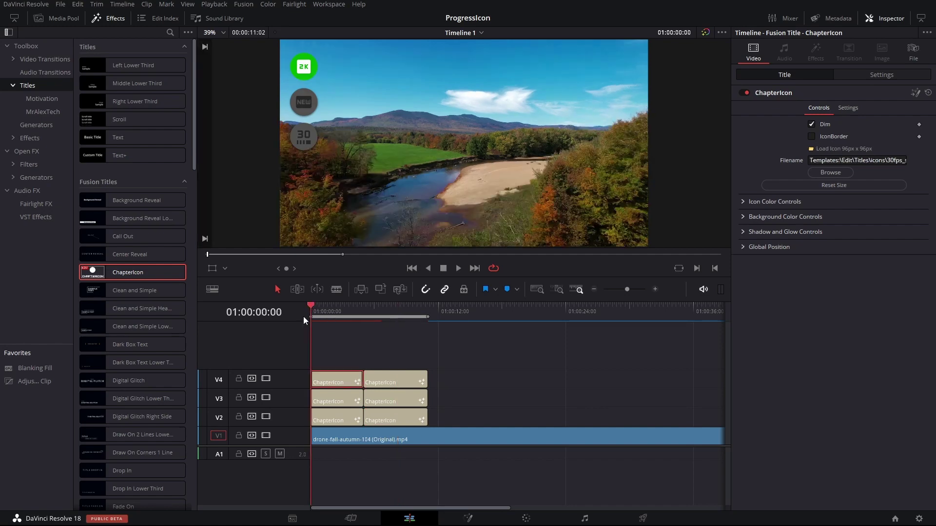
pyautogui.click(398, 347)
pyautogui.press('space')
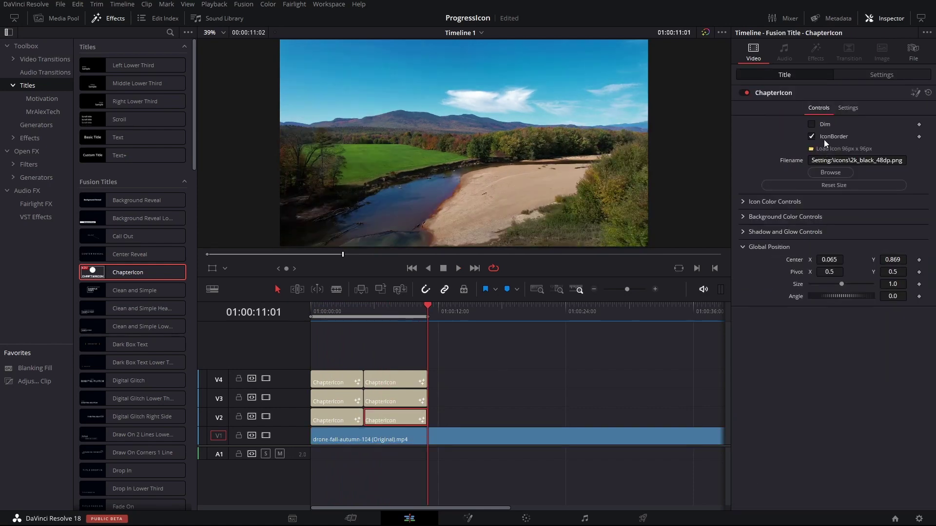
# Step: Turn off Dim for the second ChapterIcon title on V3 and play the result from the timeline's start
pyautogui.click(402, 308)
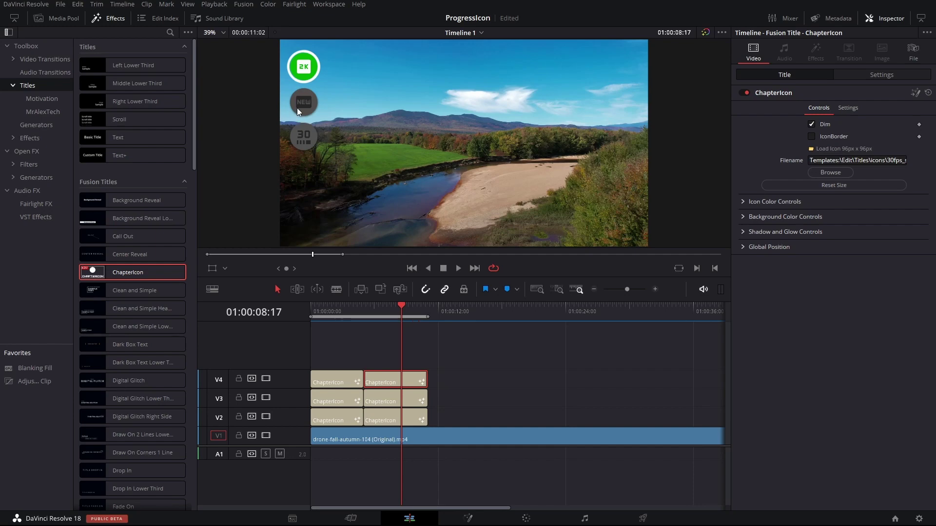
pyautogui.click(384, 402)
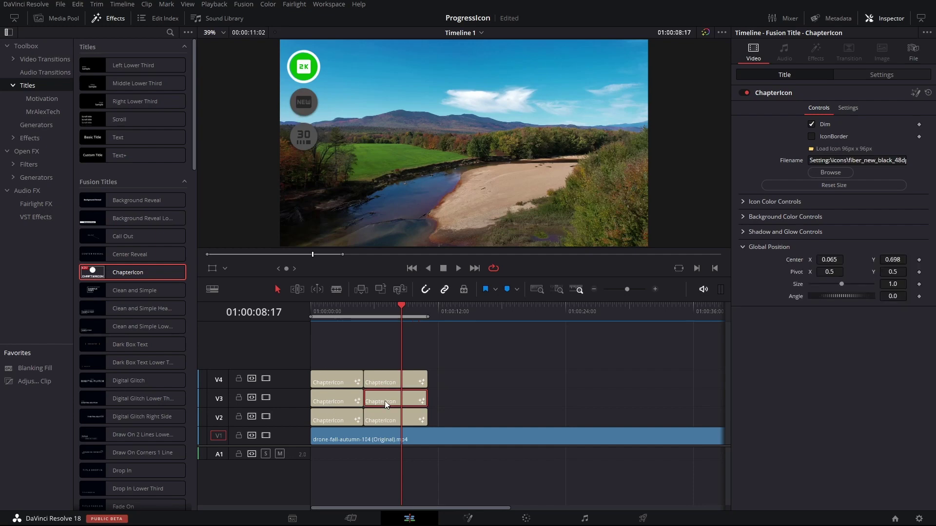
pyautogui.click(811, 124)
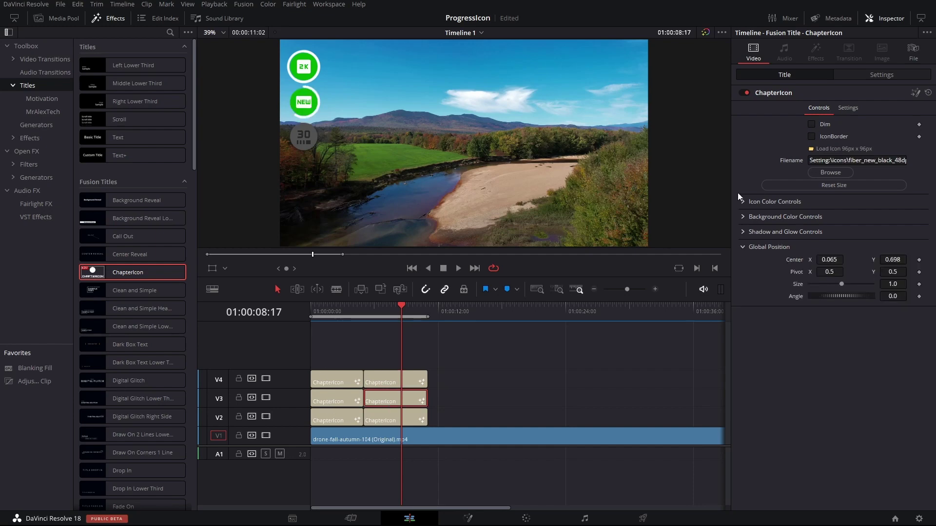
pyautogui.click(390, 355)
pyautogui.press('Home')
pyautogui.press('space')
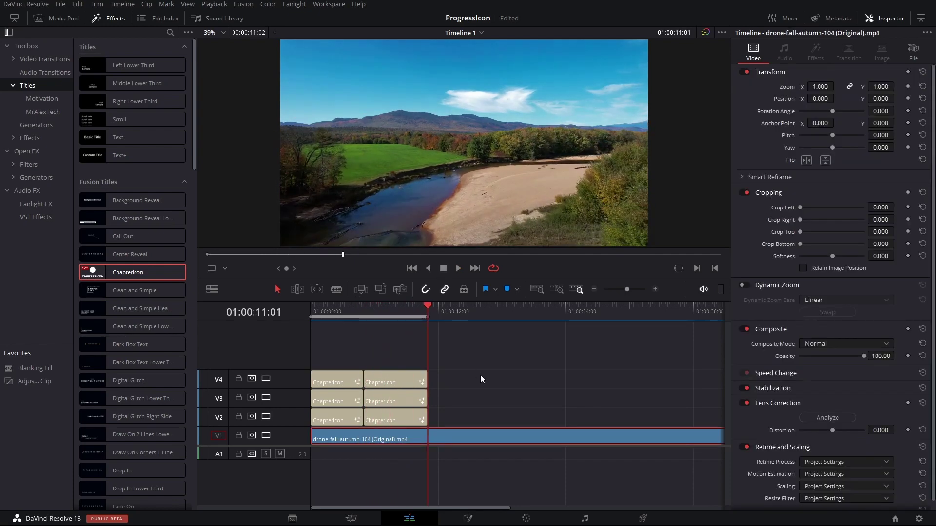
# Step: Duplicate the second section's three stacked ChapterIcon titles directly after them to form a third section
pyautogui.moveTo(381, 353); pyautogui.dragTo(455, 414)
pyautogui.click(507, 396)
pyautogui.click(451, 415)
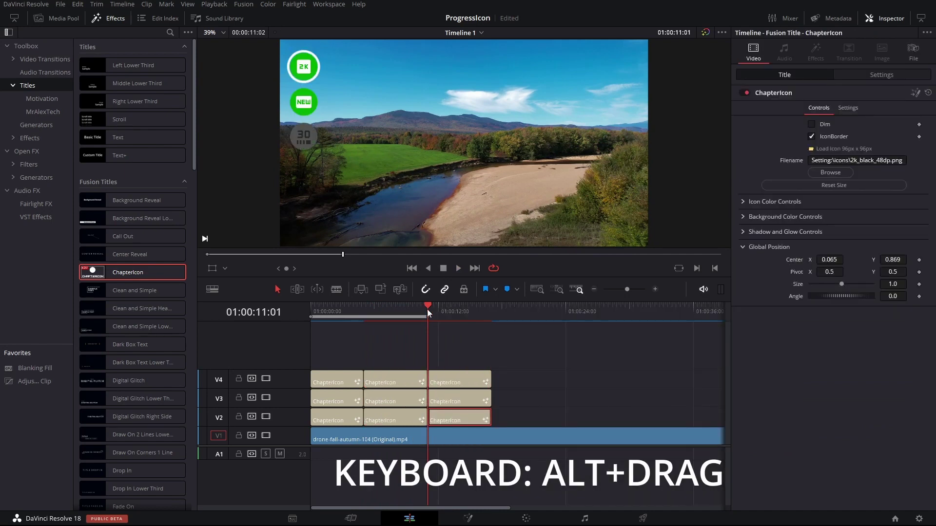
# Step: In the third section, enable IconBorder for the V3 ChapterIcon title and turn off Dim for the V4 one
pyautogui.moveTo(426, 318); pyautogui.dragTo(474, 318)
pyautogui.click(445, 403)
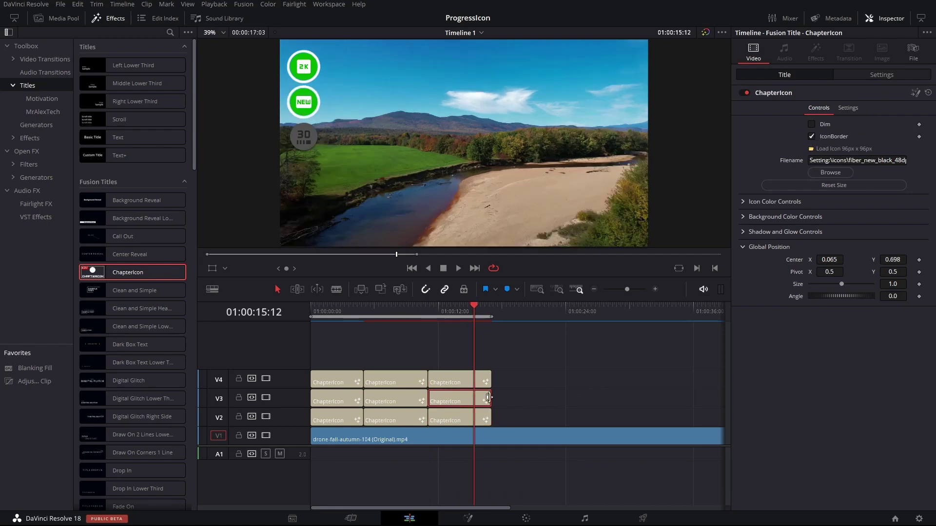
pyautogui.click(449, 379)
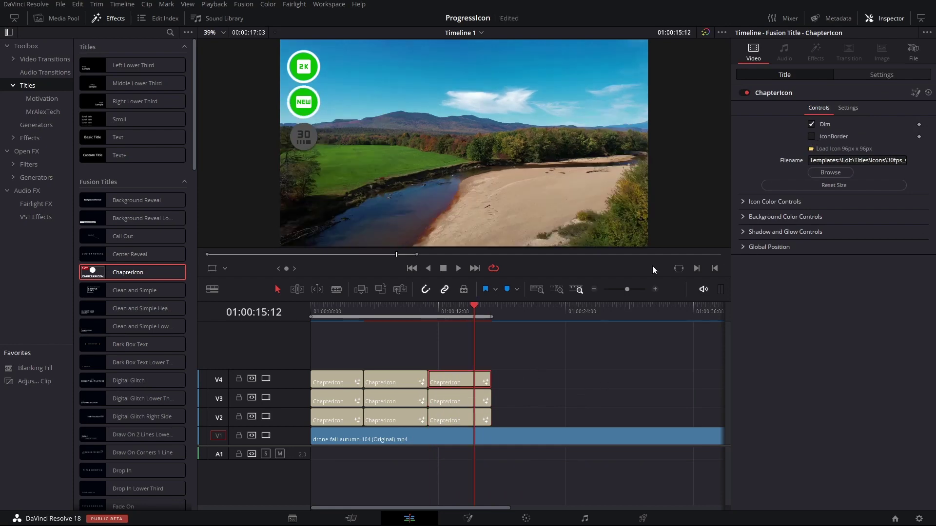
pyautogui.click(811, 125)
# Step: Play the timeline from the start to review the chapter icons' progress through all three sections
pyautogui.click(320, 312)
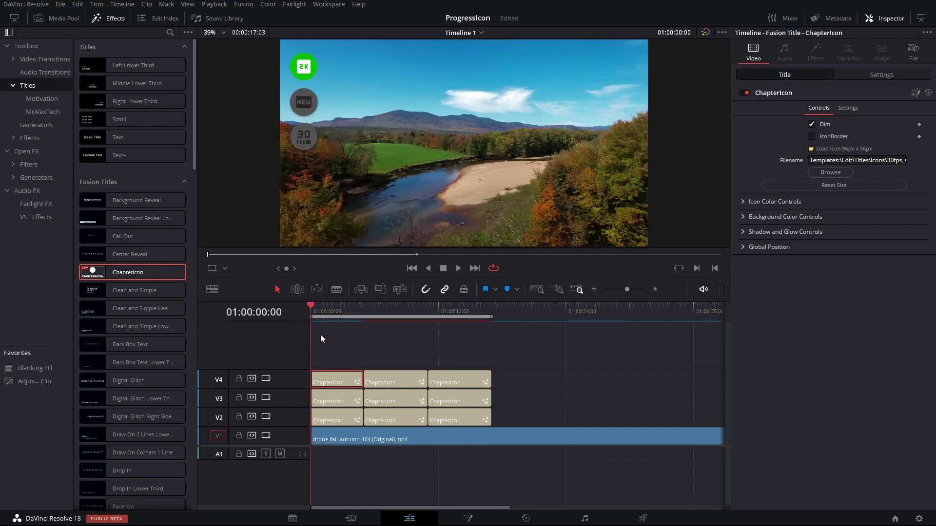
pyautogui.click(530, 348)
pyautogui.press('space')
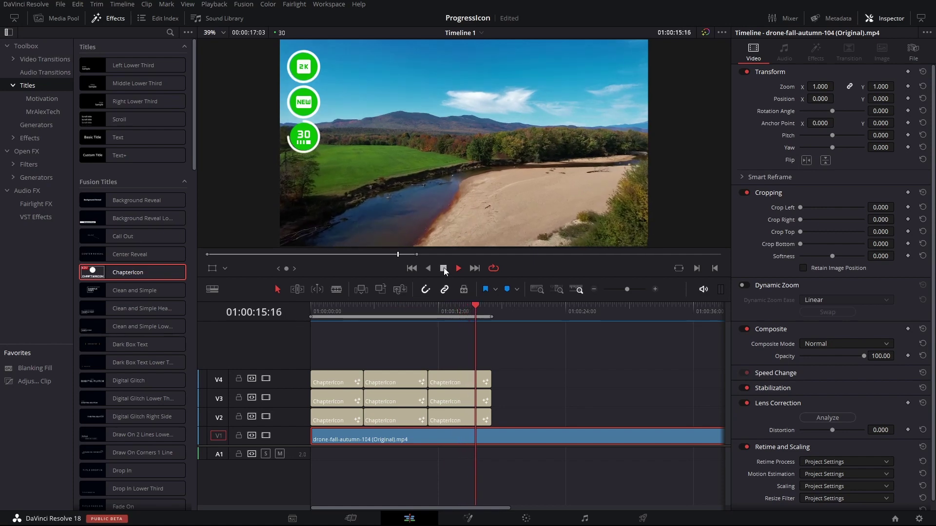
# Step: Examine the Dim option and the available icon files for the second ChapterIcon title on V2
pyautogui.click(390, 309)
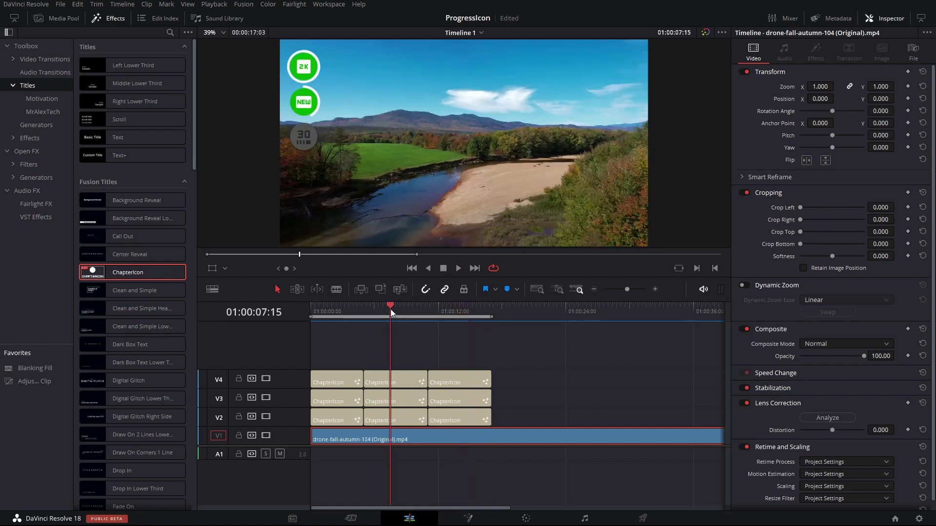
pyautogui.click(393, 420)
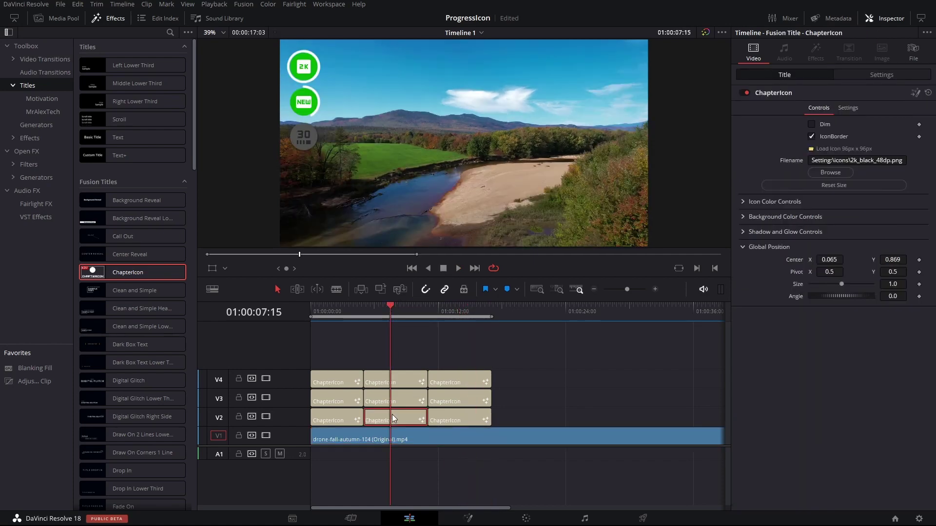
pyautogui.click(811, 125)
pyautogui.click(812, 125)
pyautogui.click(829, 172)
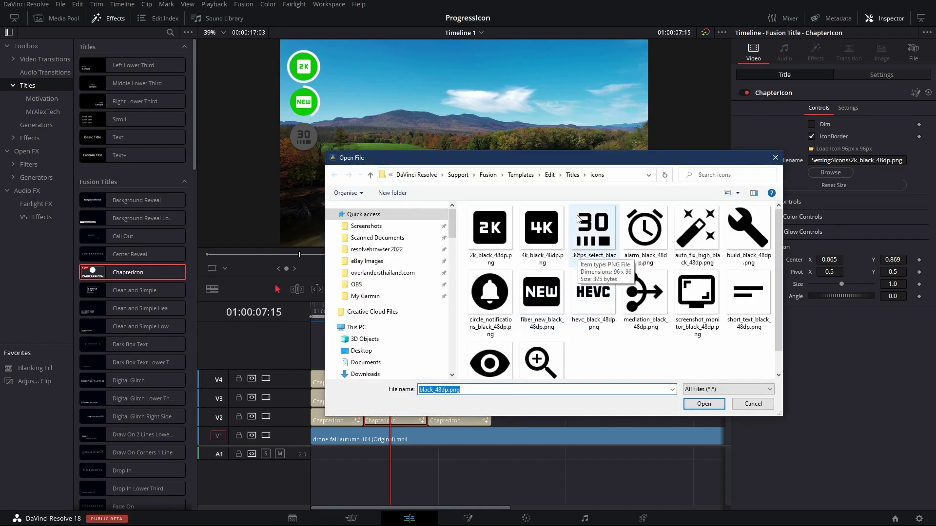
pyautogui.click(774, 158)
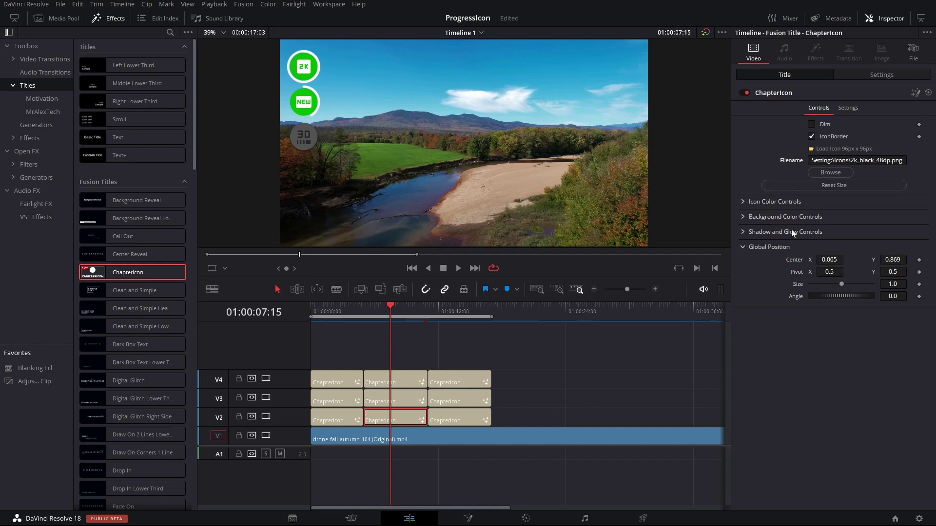
# Step: Try out the active and dim icon colors of the second V2 ChapterIcon title, with Dim enabled
pyautogui.click(743, 247)
pyautogui.click(742, 201)
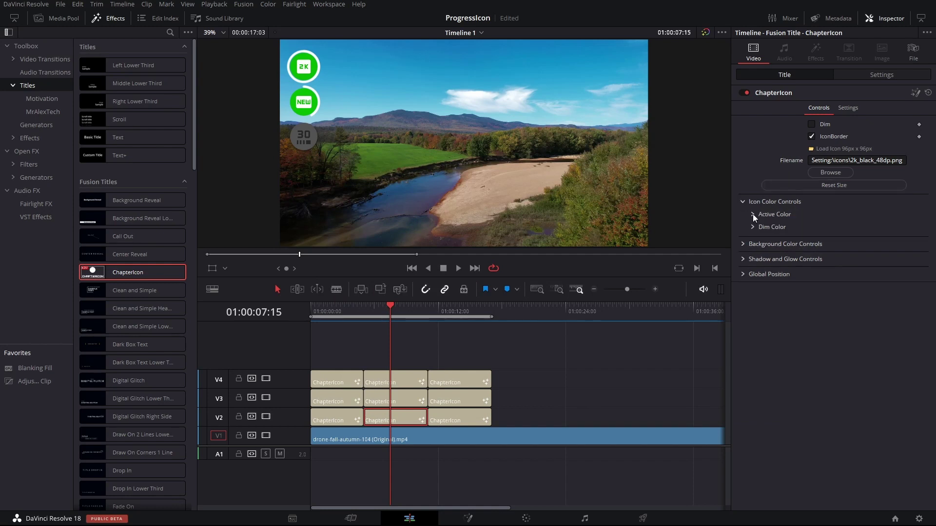
pyautogui.click(753, 214)
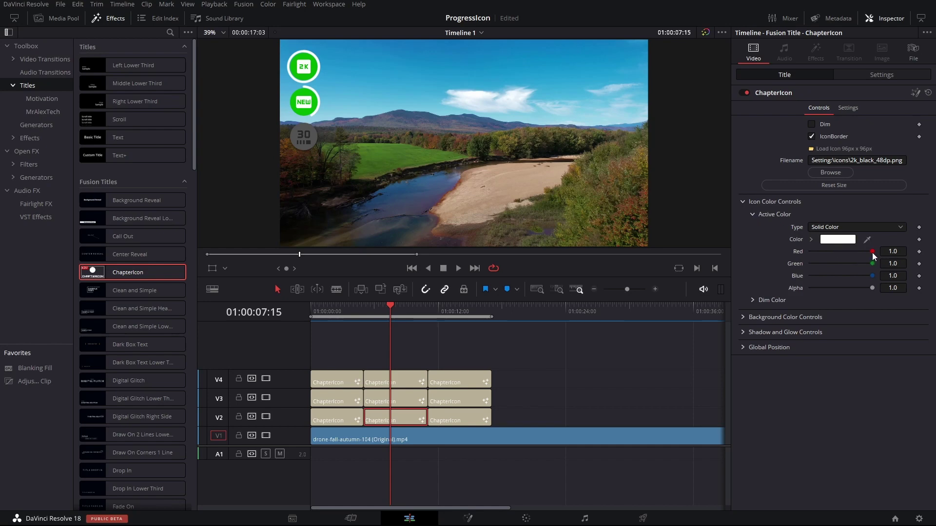
pyautogui.moveTo(872, 256); pyautogui.dragTo(835, 281)
pyautogui.click(753, 214)
pyautogui.click(753, 228)
pyautogui.click(811, 125)
pyautogui.click(751, 227)
pyautogui.click(742, 202)
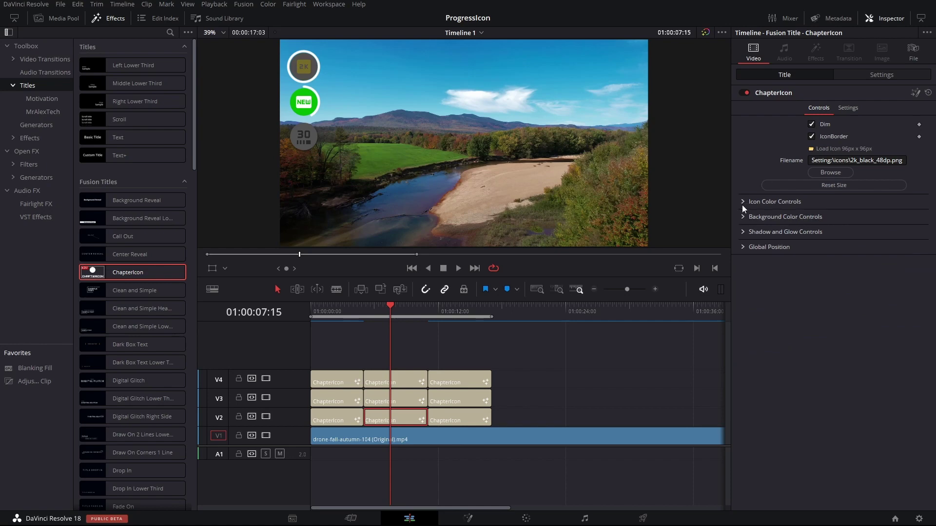
# Step: Try out the background color controls of the second V2 ChapterIcon title and turn Dim off
pyautogui.click(741, 216)
pyautogui.click(753, 230)
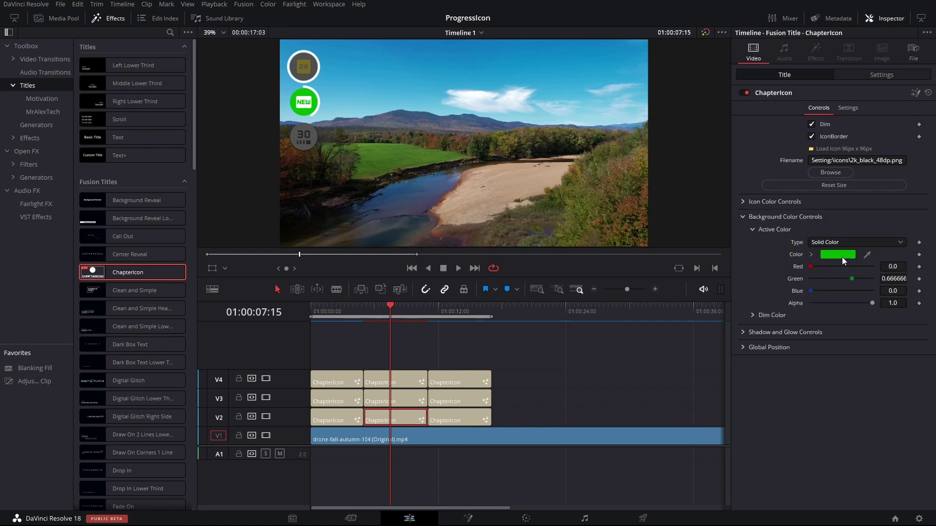
pyautogui.moveTo(811, 267)
pyautogui.mouseDown()
pyautogui.moveTo(885, 265)
pyautogui.moveTo(806, 267)
pyautogui.moveTo(846, 269)
pyautogui.moveTo(798, 277)
pyautogui.mouseUp()
pyautogui.click(810, 124)
pyautogui.click(752, 229)
pyautogui.click(752, 241)
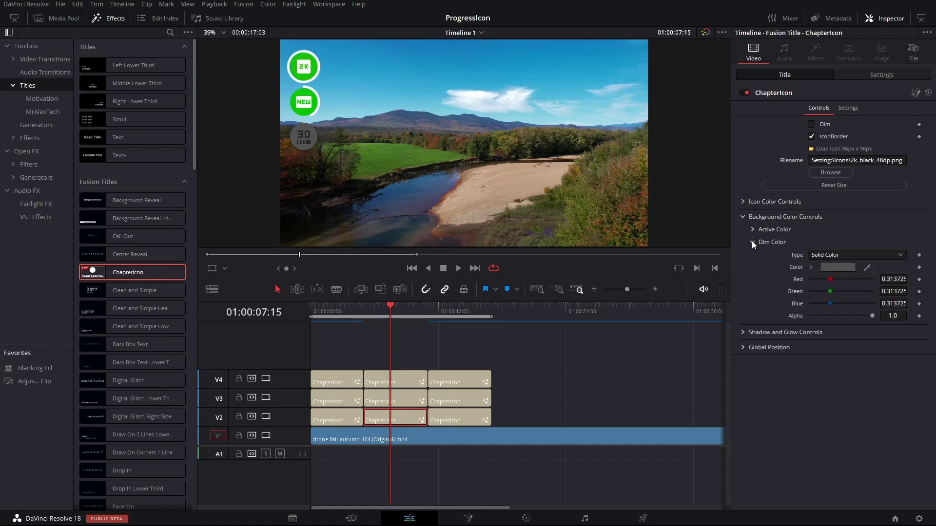
pyautogui.click(752, 242)
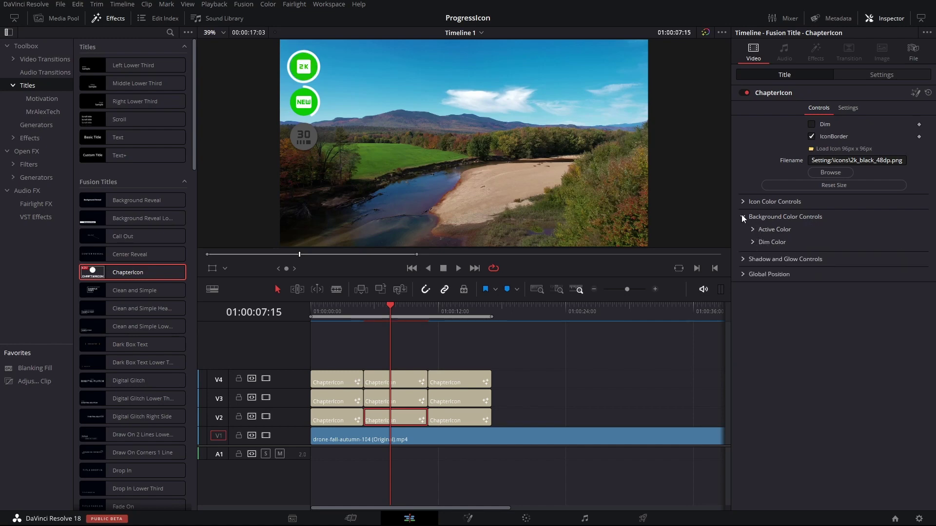
# Step: Try out the shadow controls of the second V2 ChapterIcon title, undoing the recent changes and leaving Dim off
pyautogui.click(742, 216)
pyautogui.click(743, 232)
pyautogui.click(752, 245)
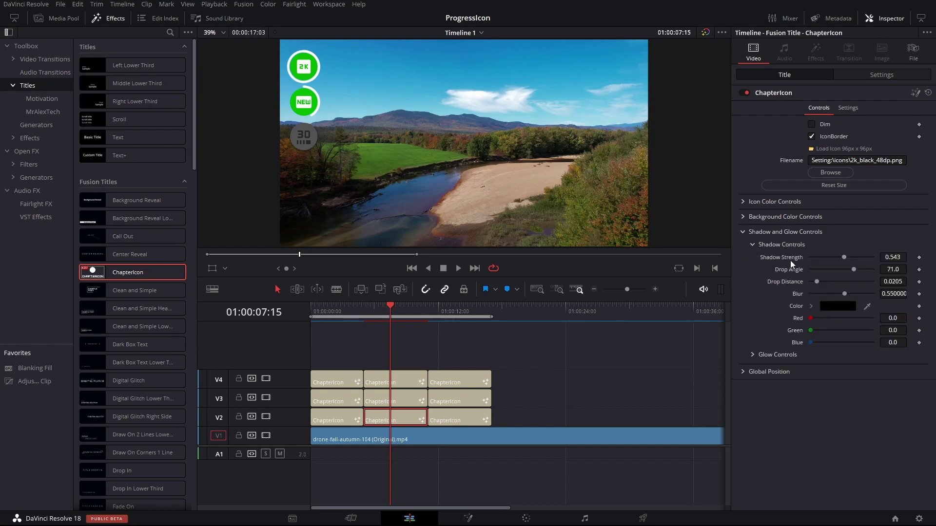
pyautogui.hotkey('ctrl', 'z')
pyautogui.hotkey('ctrl', 'z')
pyautogui.hotkey('ctrl', 'z')
pyautogui.hotkey('ctrl', 'z')
pyautogui.hotkey('ctrl', 'z')
pyautogui.hotkey('ctrl', 'z')
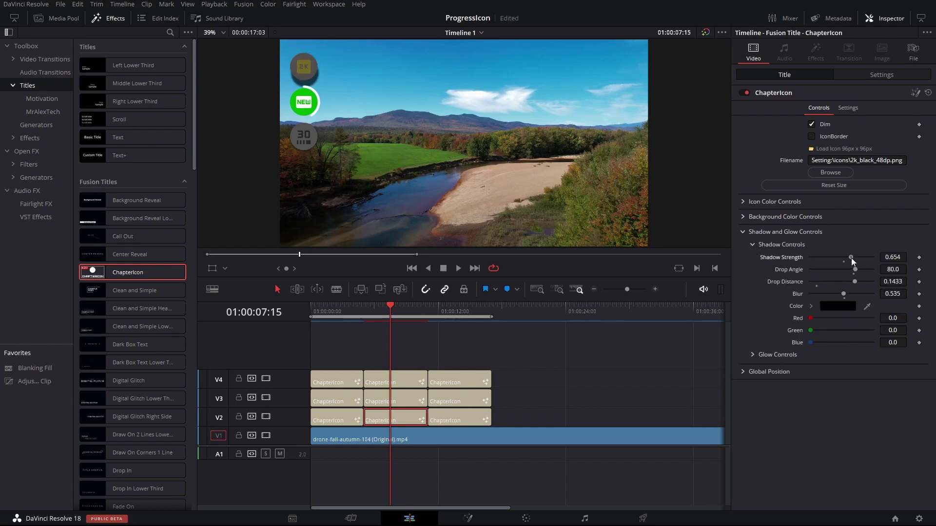
pyautogui.click(811, 124)
pyautogui.click(752, 245)
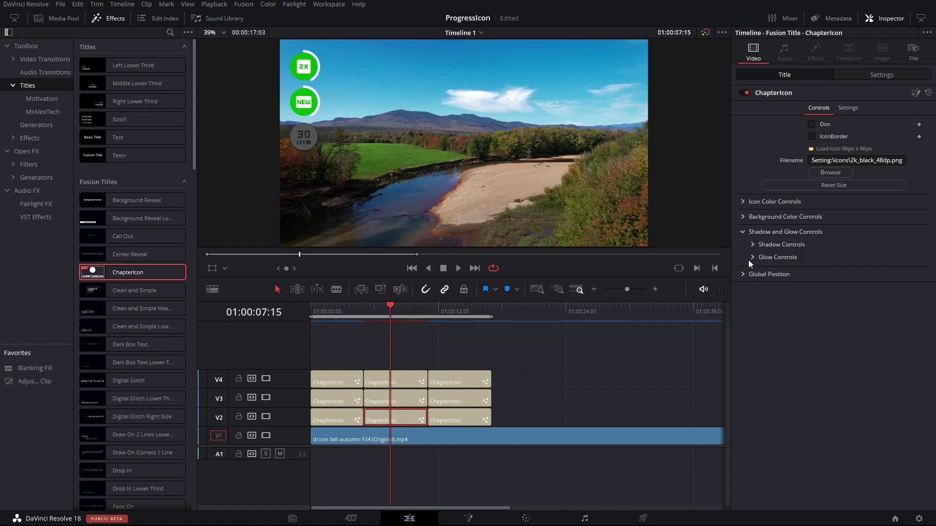
# Step: Try out the glow controls and the global size of the second V2 ChapterIcon title
pyautogui.click(752, 257)
pyautogui.moveTo(819, 320)
pyautogui.mouseDown()
pyautogui.moveTo(870, 320)
pyautogui.moveTo(823, 319)
pyautogui.mouseUp()
pyautogui.click(752, 257)
pyautogui.click(743, 233)
pyautogui.click(742, 247)
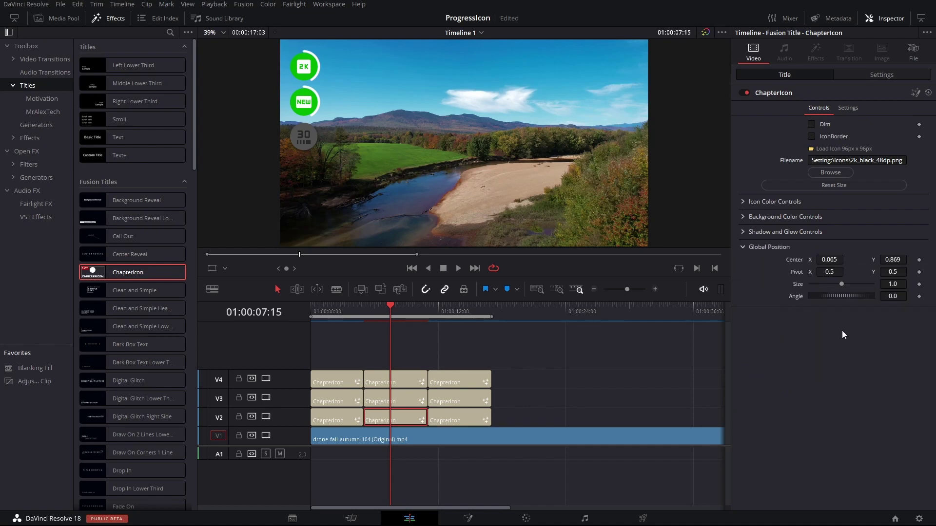
pyautogui.moveTo(841, 283); pyautogui.dragTo(840, 284)
pyautogui.click(744, 245)
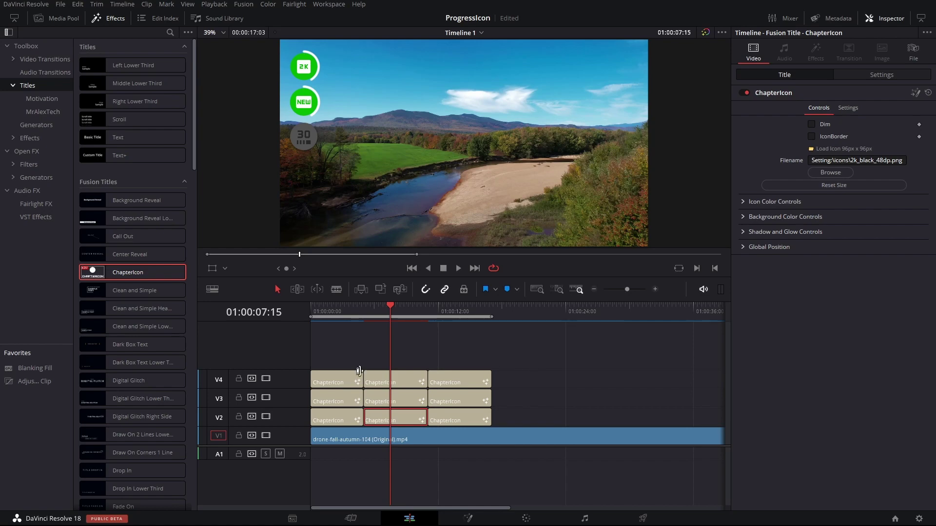
# Step: In the first V2 ChapterIcon's Fusion composition, set the ProgressBar stroke color to red 1.0, green 0.471, blue 1.0 and return to the Edit page
pyautogui.click(336, 424)
pyautogui.rightClick(336, 423)
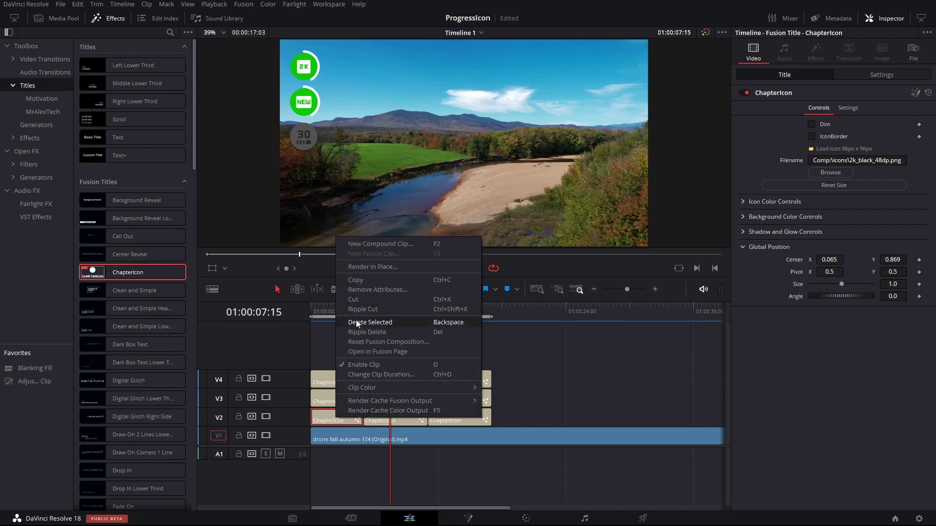
pyautogui.click(359, 352)
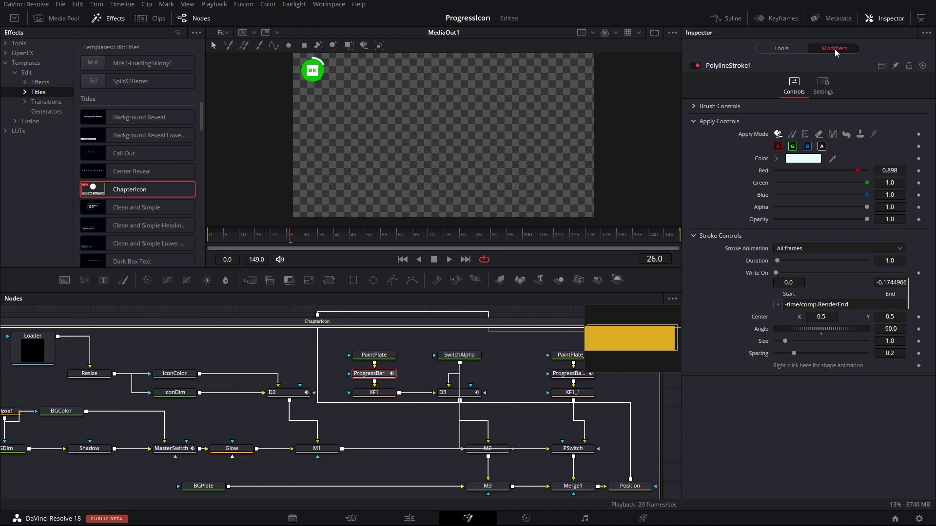
pyautogui.moveTo(868, 184); pyautogui.dragTo(819, 197)
pyautogui.moveTo(635, 337); pyautogui.dragTo(623, 339)
pyautogui.click(54, 317)
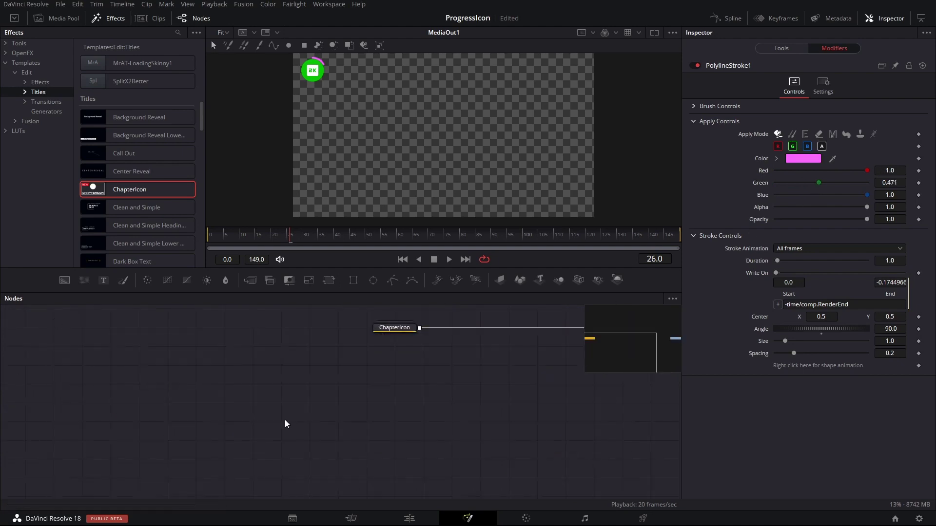
pyautogui.hotkey('shift', '4')
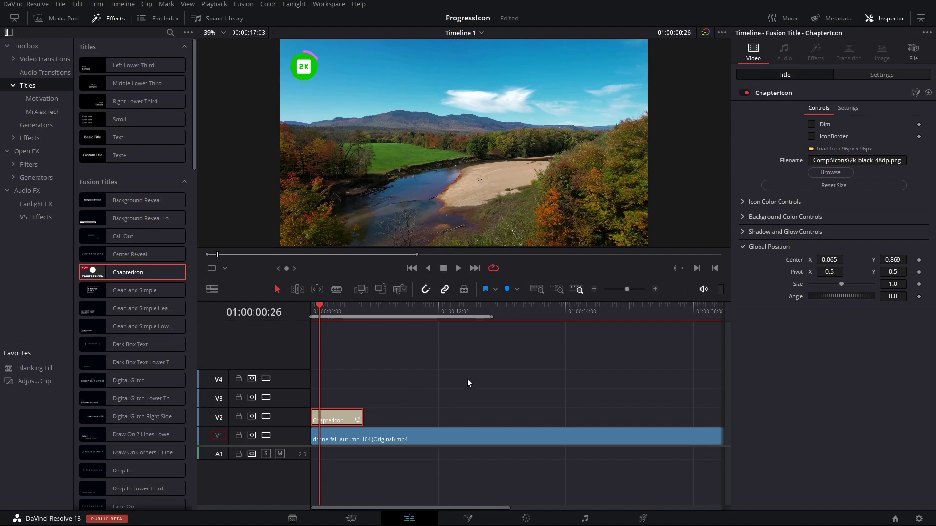
# Step: Apply the MagicAnimatV2.0.1 Fusion effect to the remaining ChapterIcon title on V2
pyautogui.click(487, 439)
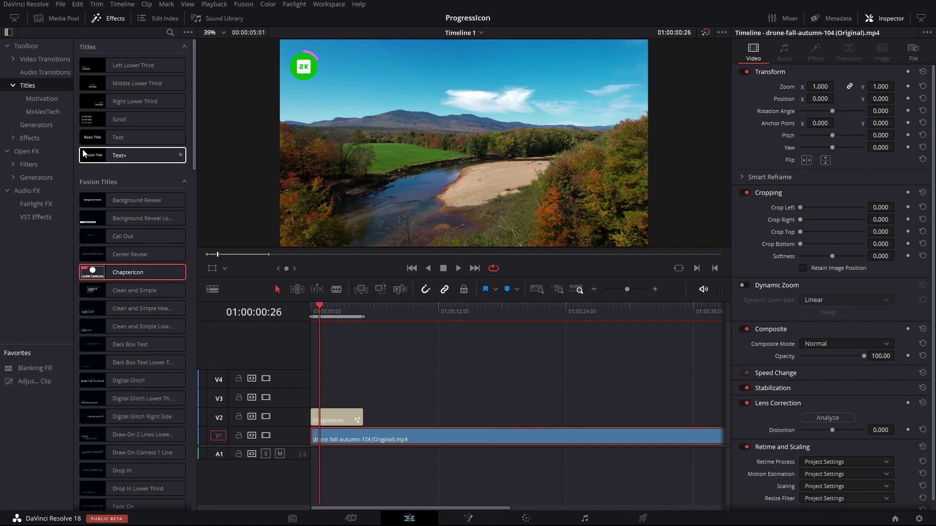
pyautogui.click(29, 138)
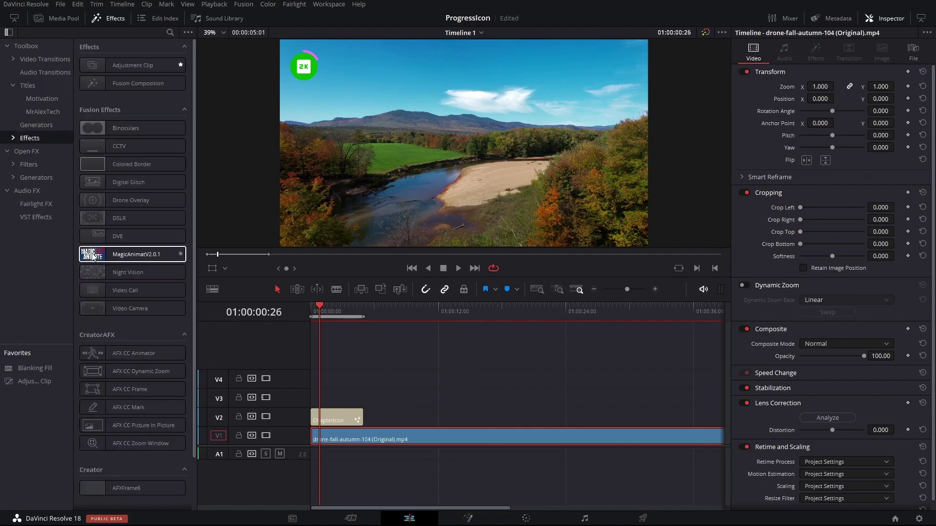
pyautogui.moveTo(92, 254); pyautogui.dragTo(337, 418)
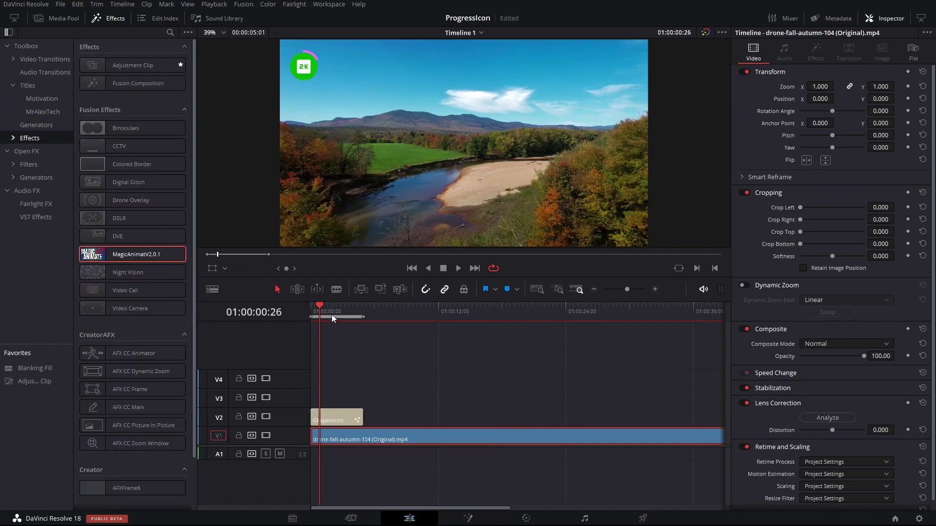
# Step: Apply the Spin 01 preset of the MagicAnimatV2.0.1 effect to the ChapterIcon title on V2 and play the timeline from the start
pyautogui.click(331, 314)
pyautogui.click(334, 420)
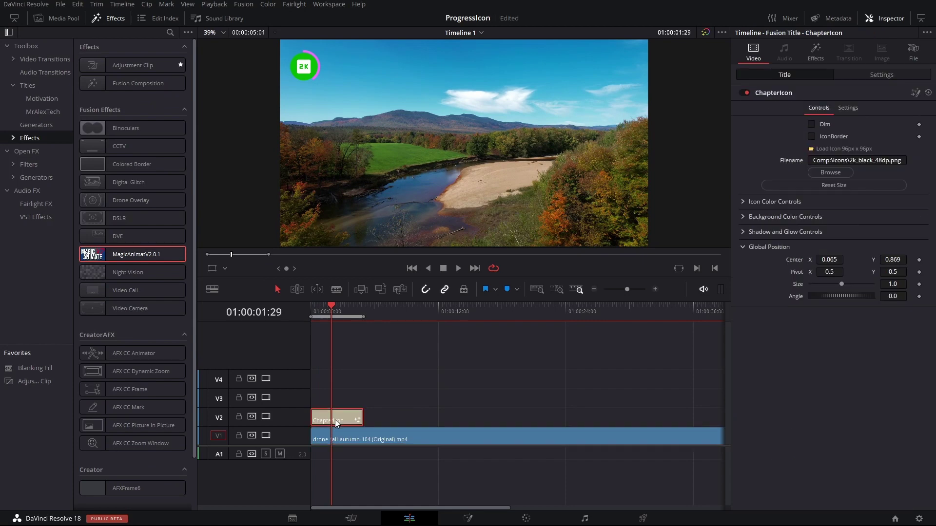
pyautogui.click(816, 54)
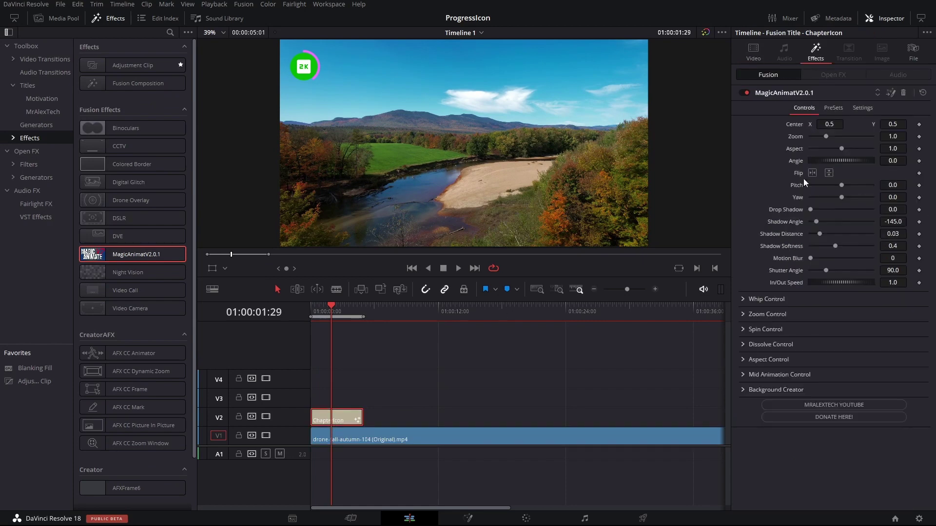
pyautogui.click(742, 299)
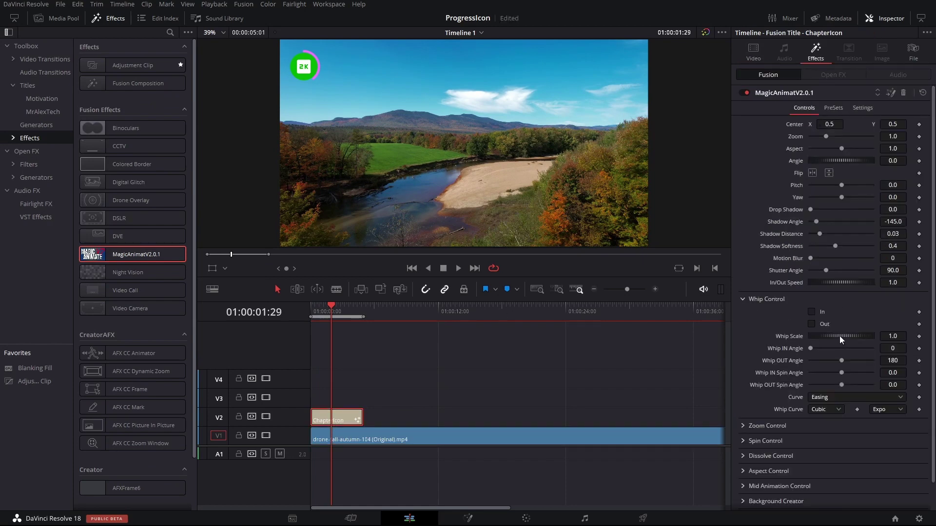
pyautogui.click(834, 108)
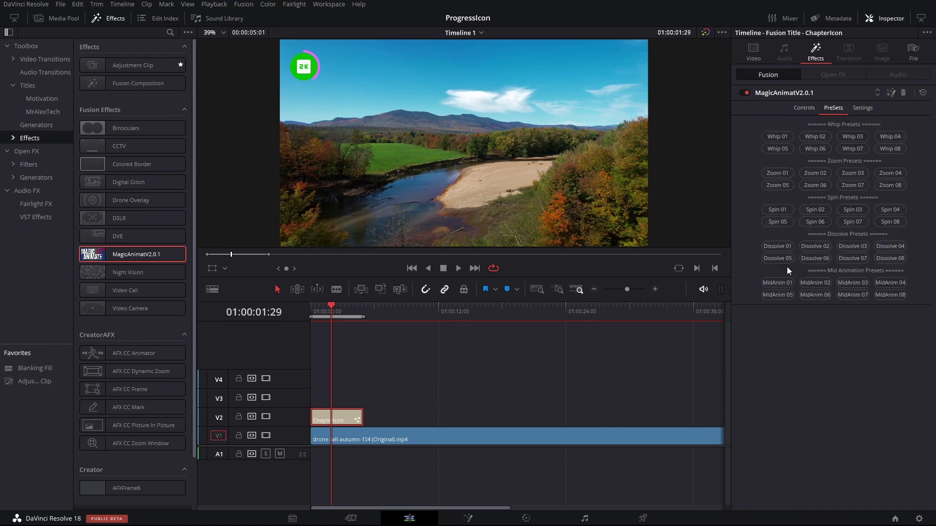
pyautogui.click(777, 209)
pyautogui.click(405, 361)
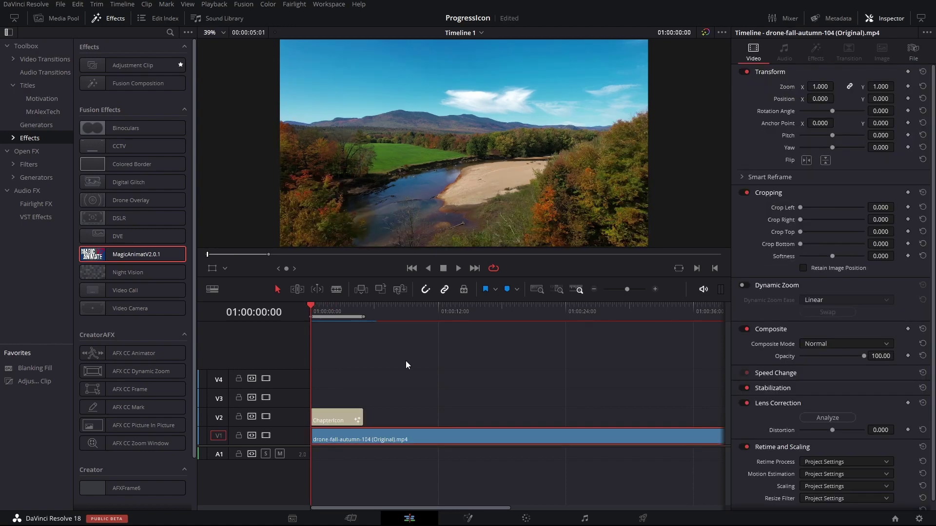
pyautogui.press('space')
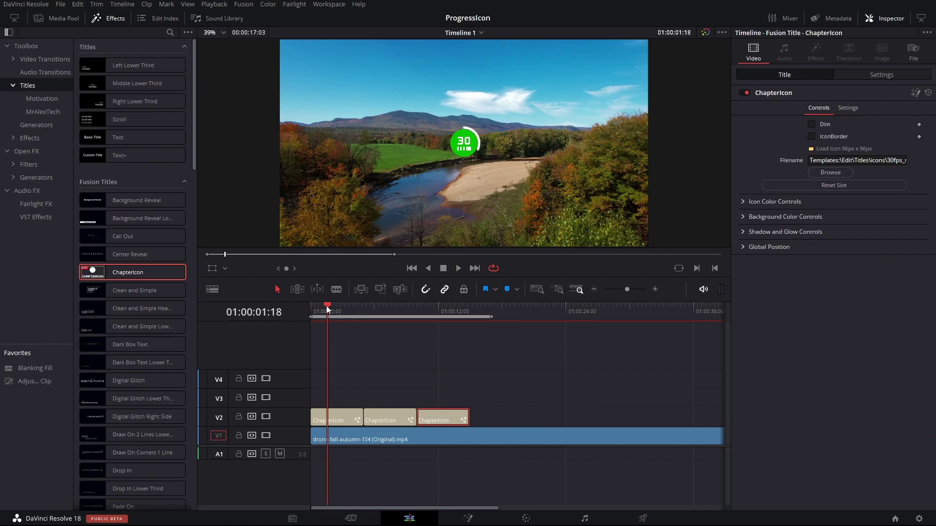
# Step: Turn on IconBorder for the second and third ChapterIcon titles on V2 and check the second one in the viewer
pyautogui.moveTo(326, 306); pyautogui.dragTo(397, 393)
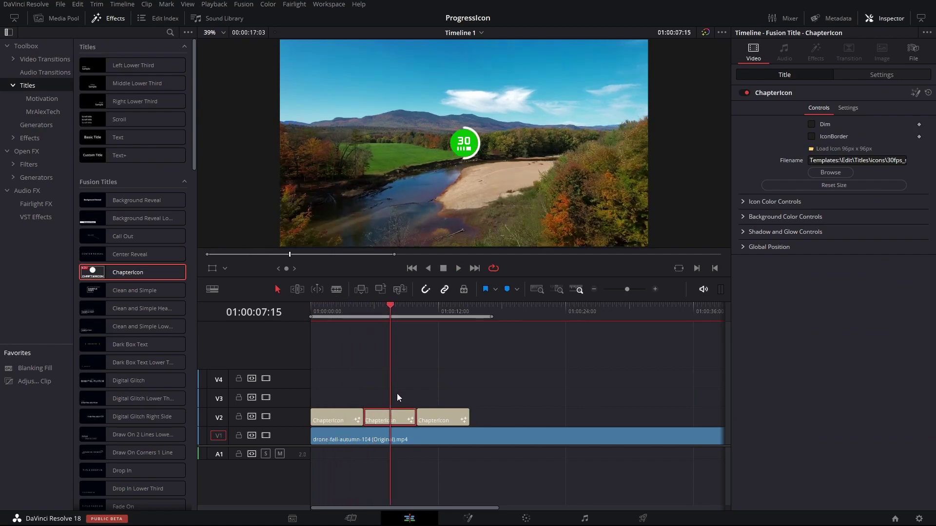
pyautogui.click(811, 137)
pyautogui.click(452, 309)
pyautogui.click(811, 136)
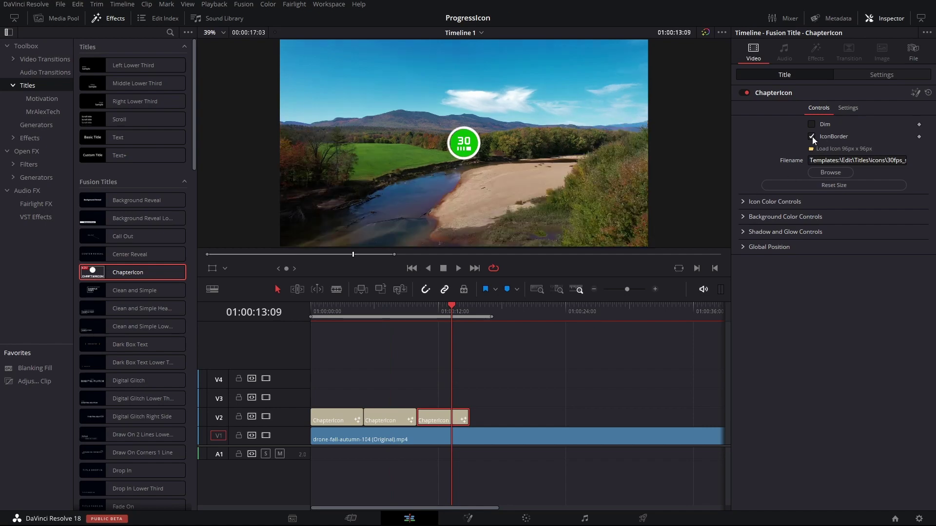
pyautogui.moveTo(445, 309); pyautogui.dragTo(382, 309)
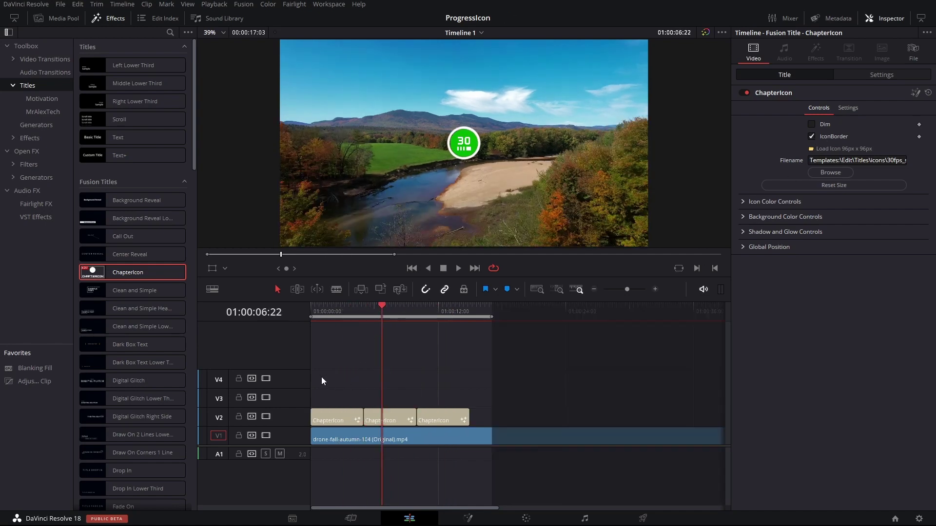
# Step: Combine the three ChapterIcon titles on V2 into a new compound clip, keeping the default name
pyautogui.moveTo(320, 376); pyautogui.dragTo(446, 417)
pyautogui.rightClick(446, 416)
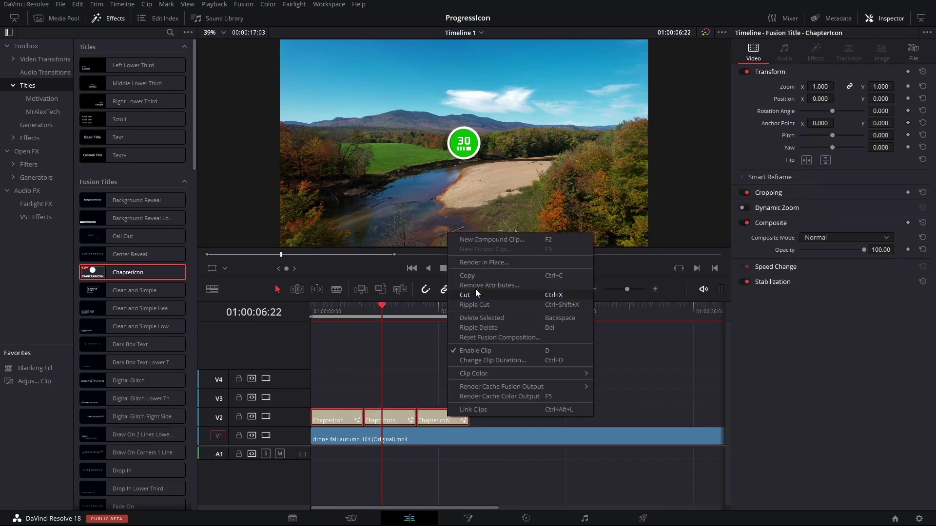
pyautogui.click(482, 240)
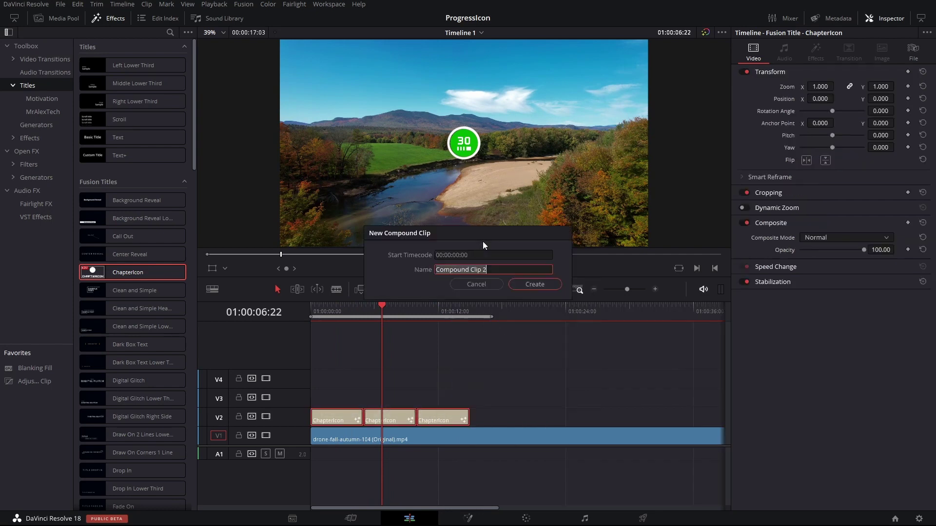
pyautogui.click(533, 284)
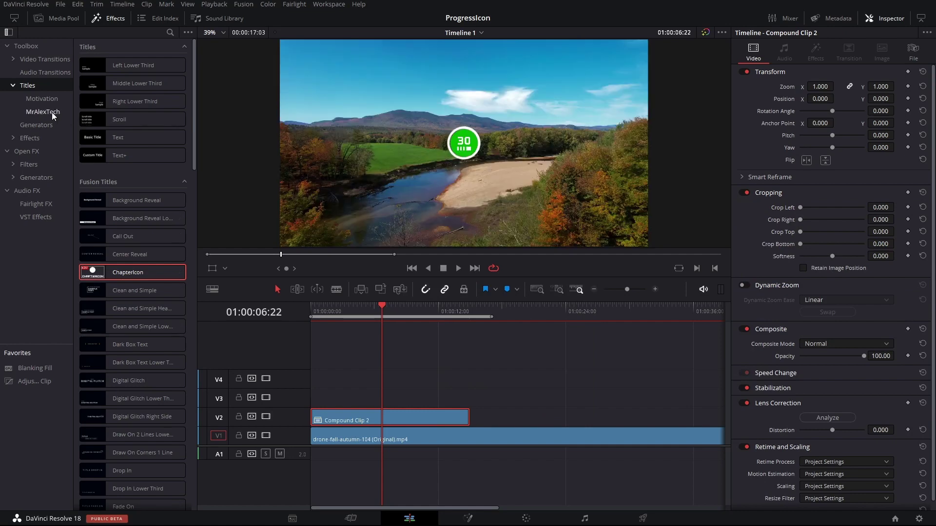
# Step: Apply the MagicAnimatV2.0.1 Fusion effect to the compound clip on V2, look through its settings and play the clip from near its start
pyautogui.click(29, 138)
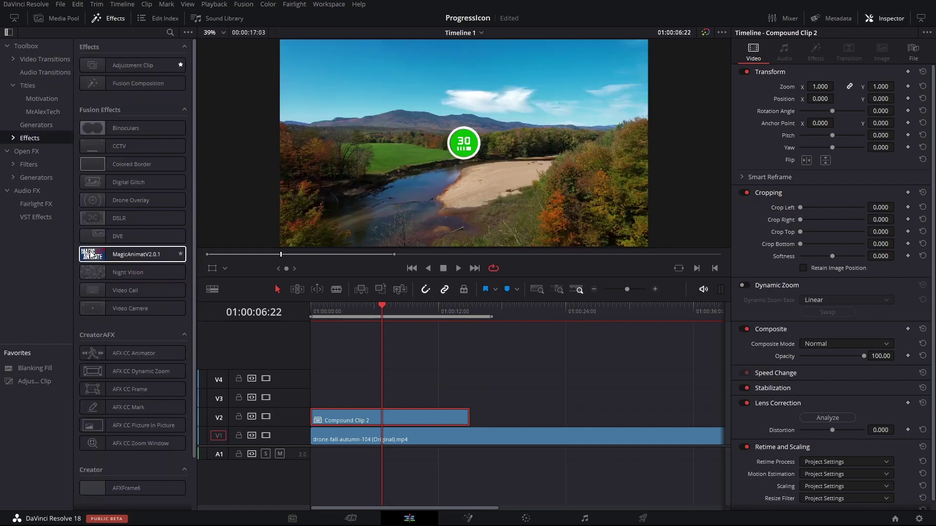
pyautogui.moveTo(122, 254); pyautogui.dragTo(381, 420)
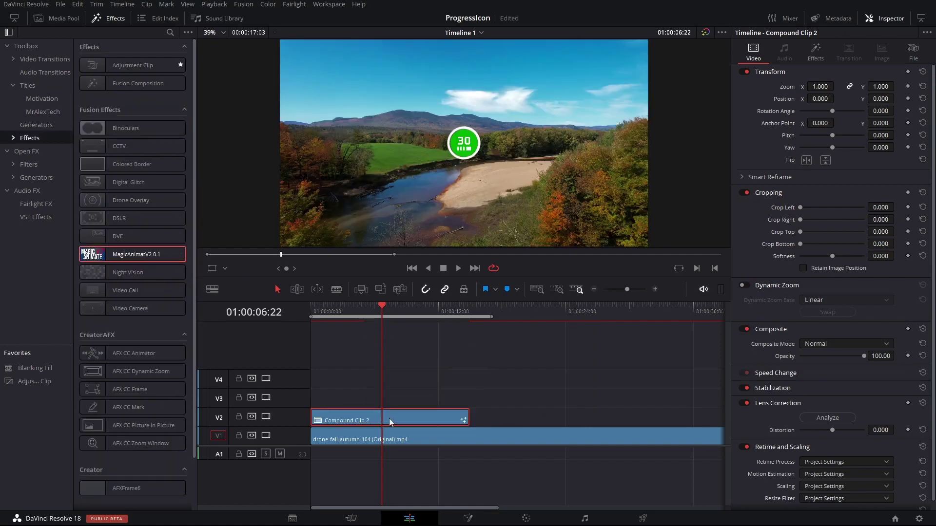
pyautogui.click(815, 50)
pyautogui.click(832, 107)
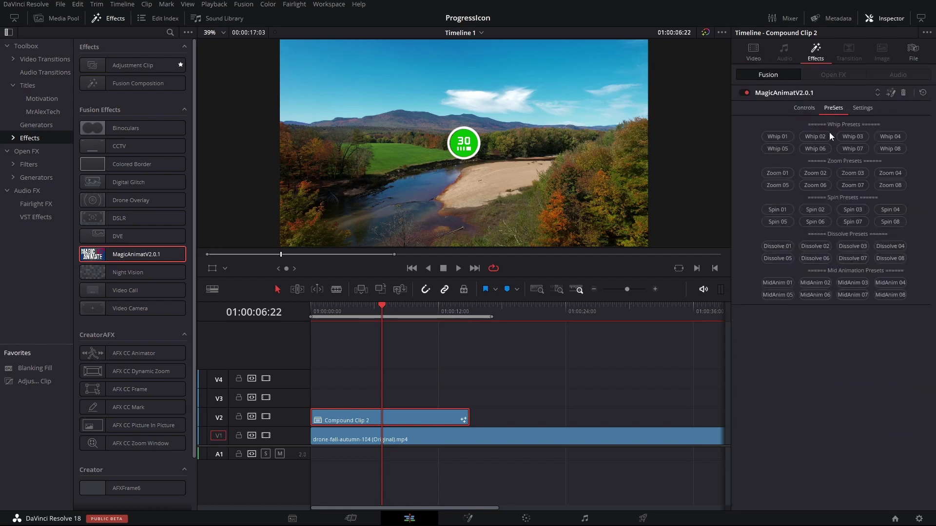
pyautogui.click(803, 108)
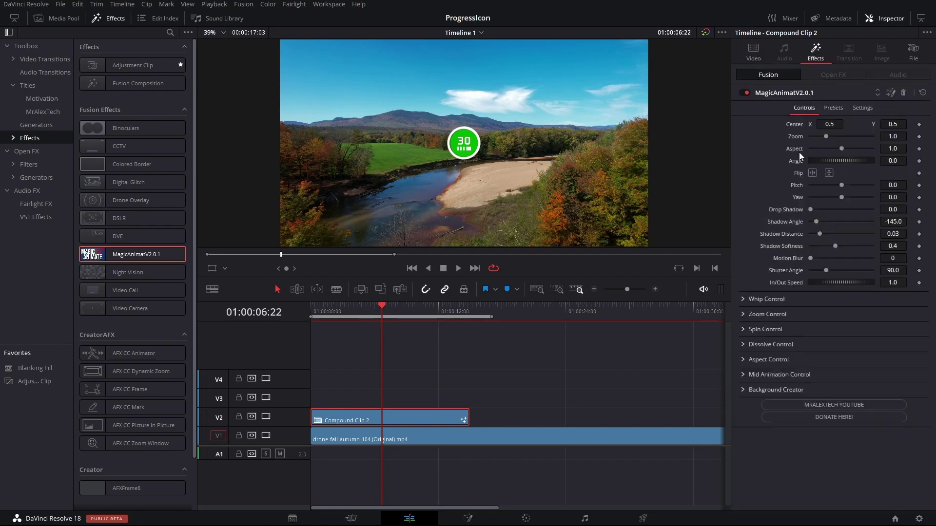
pyautogui.click(323, 311)
pyautogui.press('space')
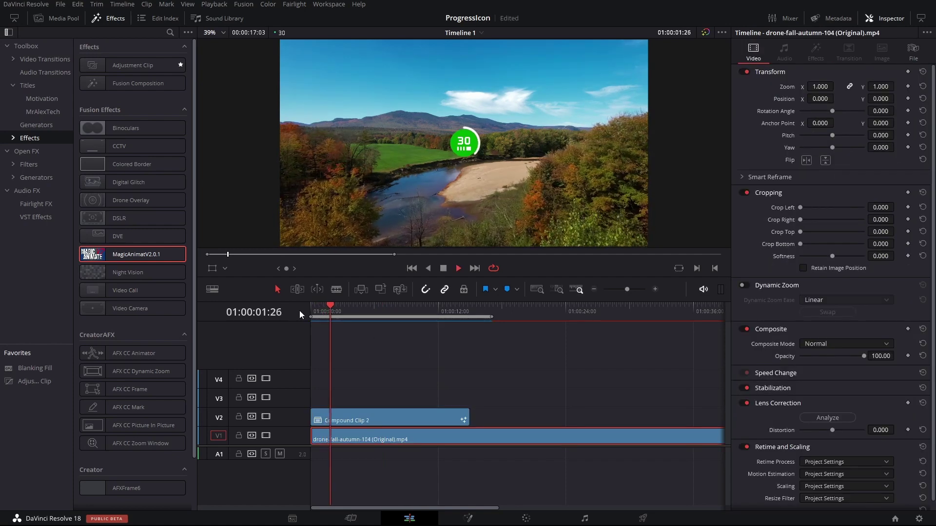